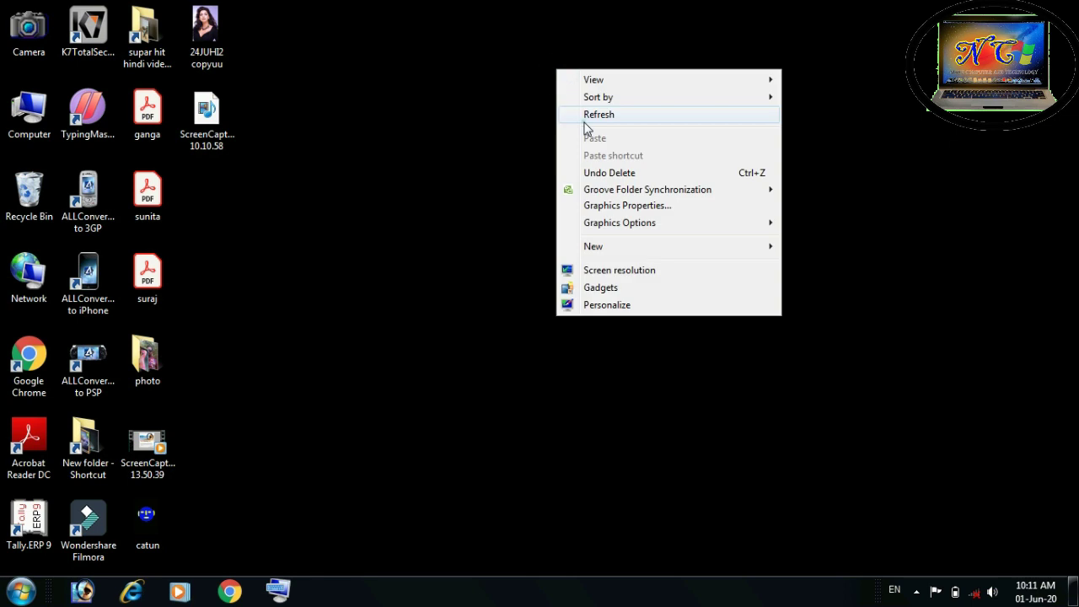
# Open Paint from the Windows accessories.
pyautogui.click(20, 591)
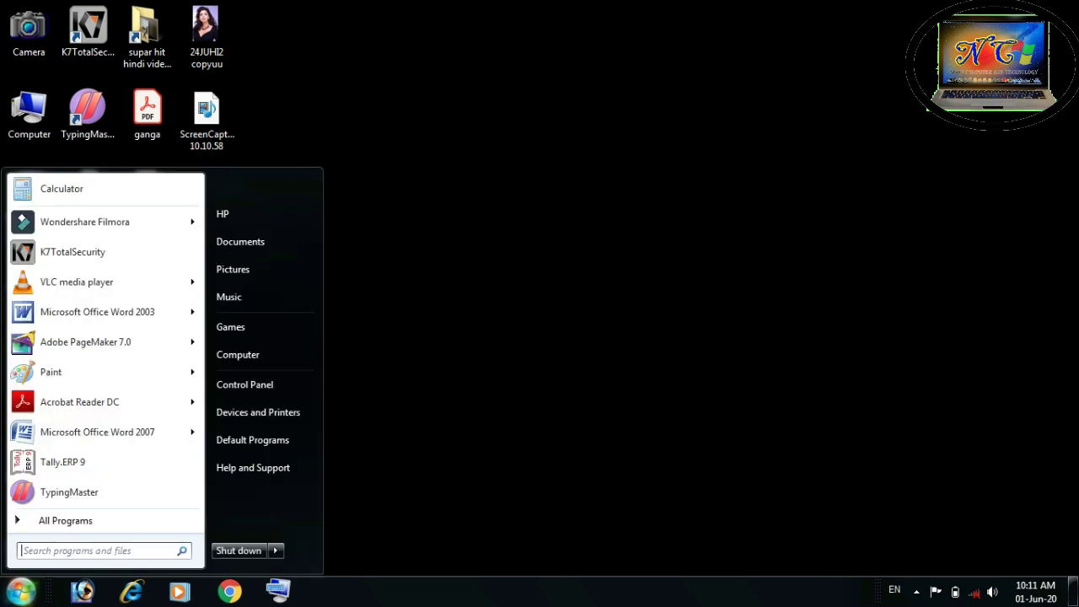
pyautogui.click(88, 527)
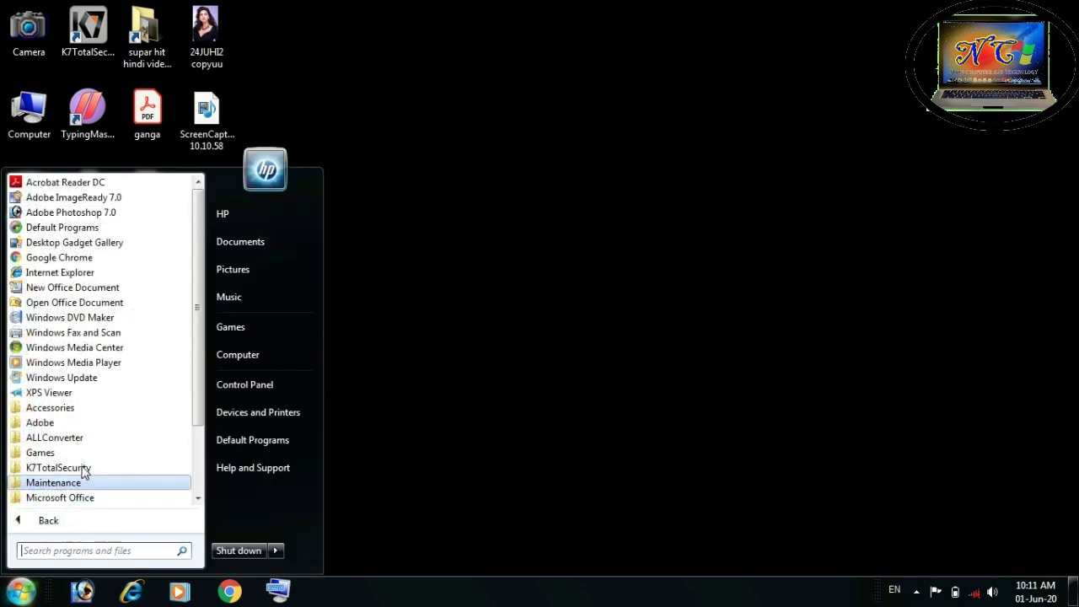
pyautogui.click(65, 408)
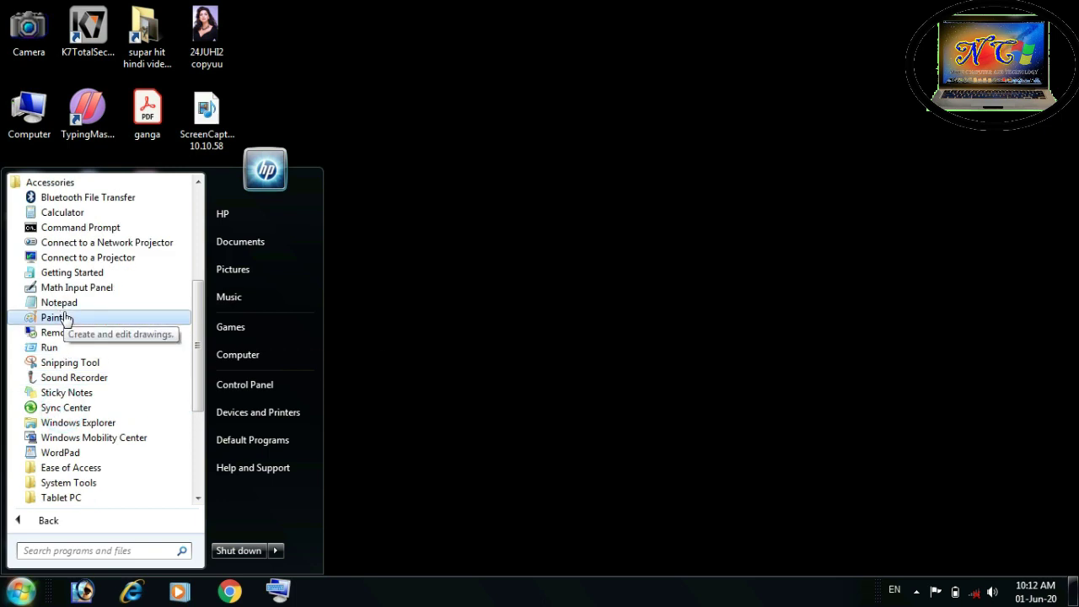
pyautogui.click(65, 315)
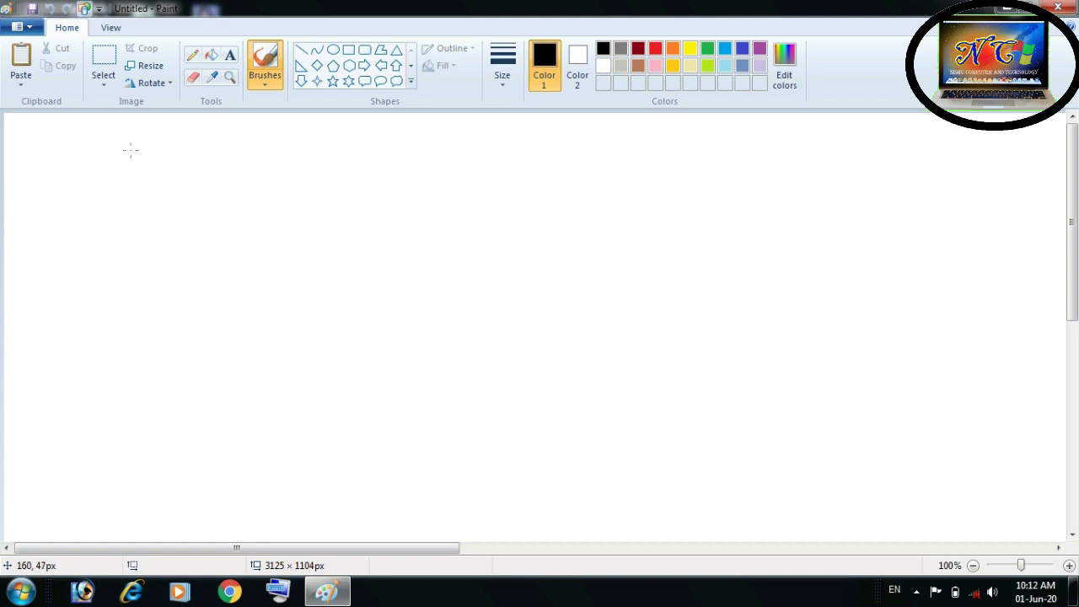
# Insert the picture file 24JUHI2 copyuu from the desktop and place it slightly inward from the canvas corner.
pyautogui.click(21, 84)
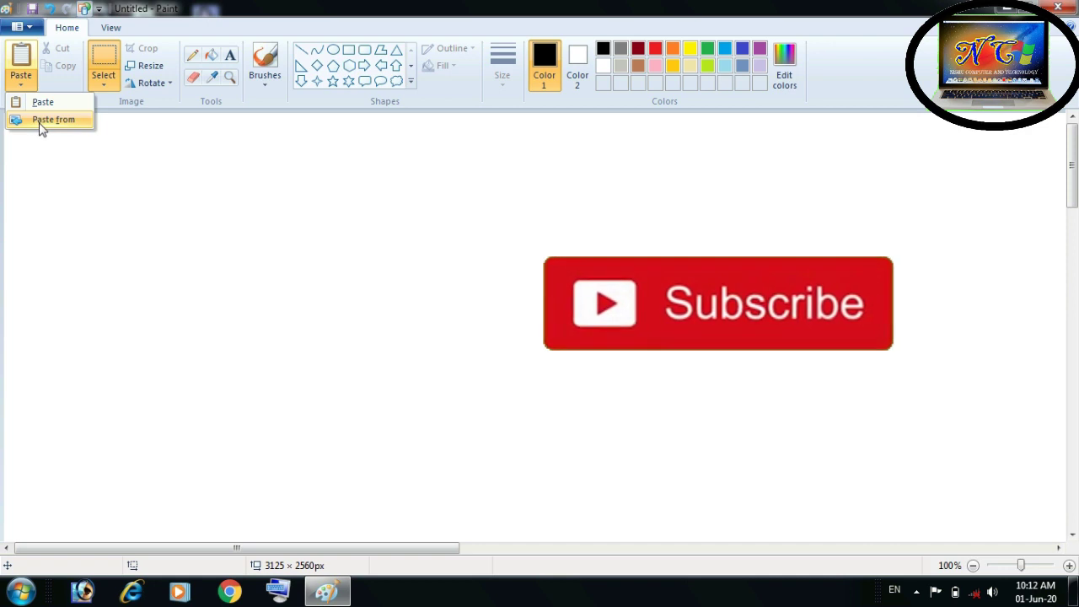
pyautogui.click(42, 121)
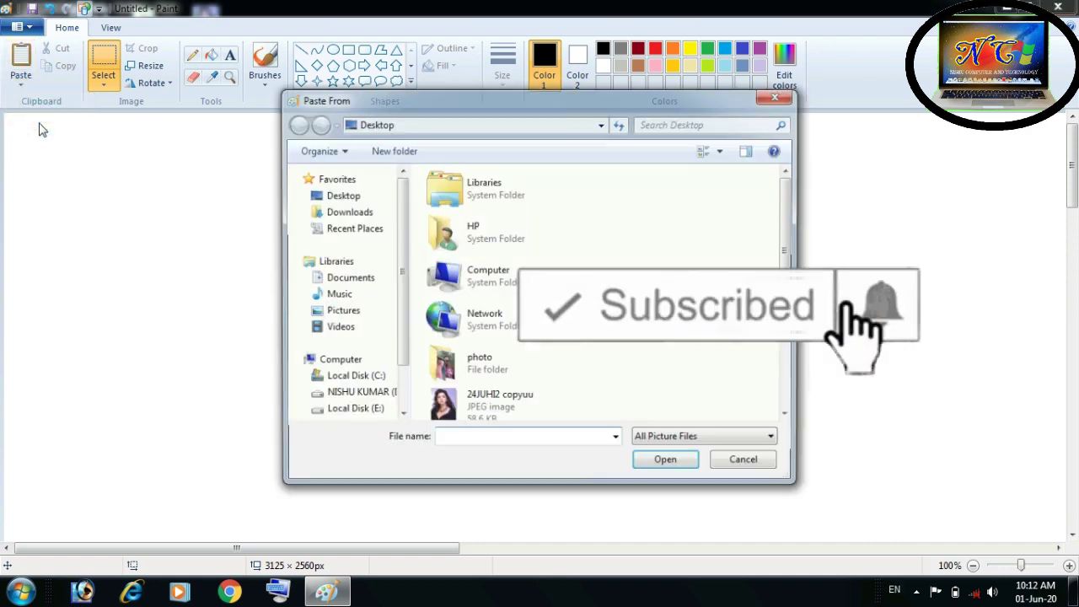
pyautogui.click(566, 403)
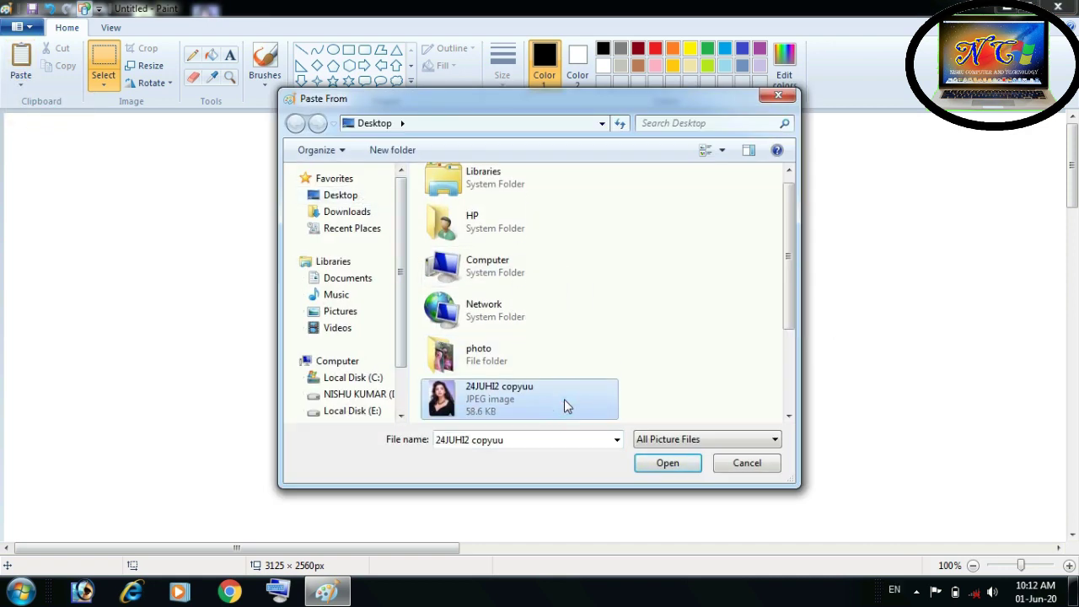
pyautogui.click(666, 464)
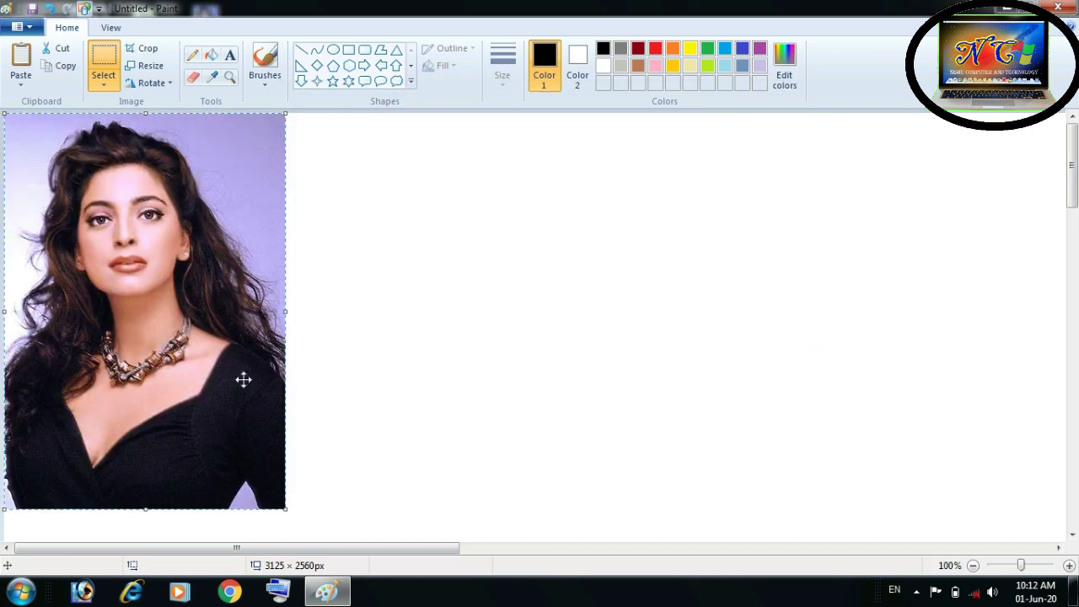
pyautogui.moveTo(162, 330); pyautogui.dragTo(266, 341)
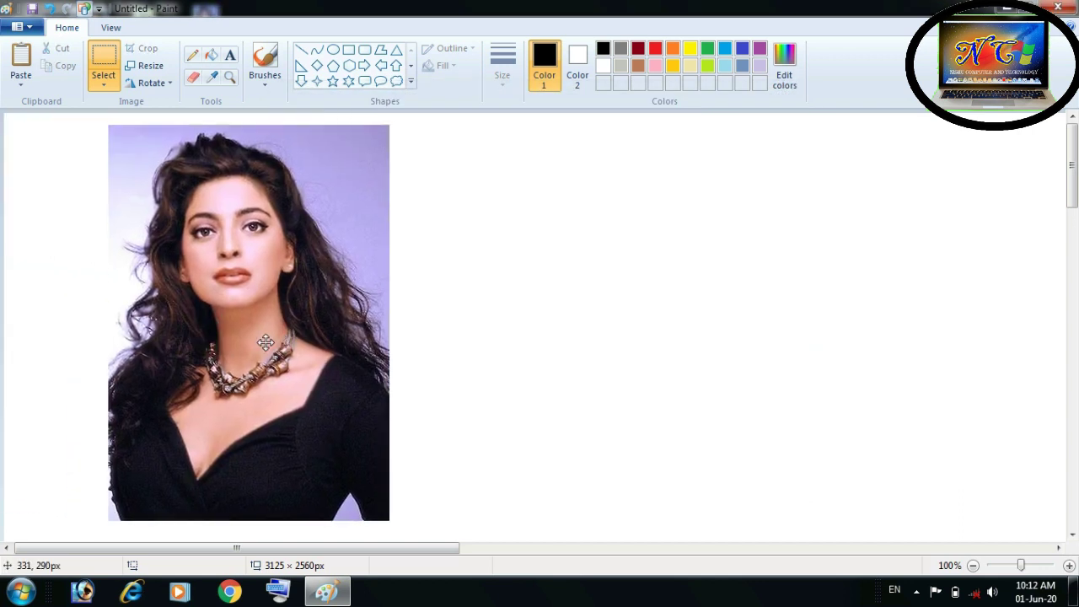
pyautogui.click(445, 301)
# Select the lilac background around the woman's head and hair with a free-form selection and delete it.
pyautogui.click(108, 89)
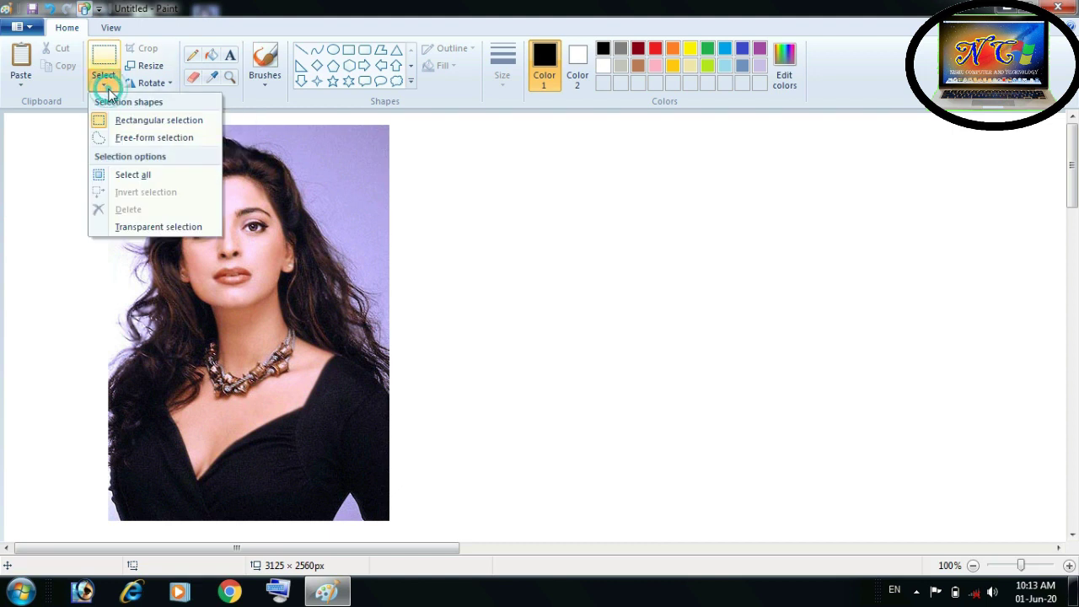
pyautogui.click(124, 139)
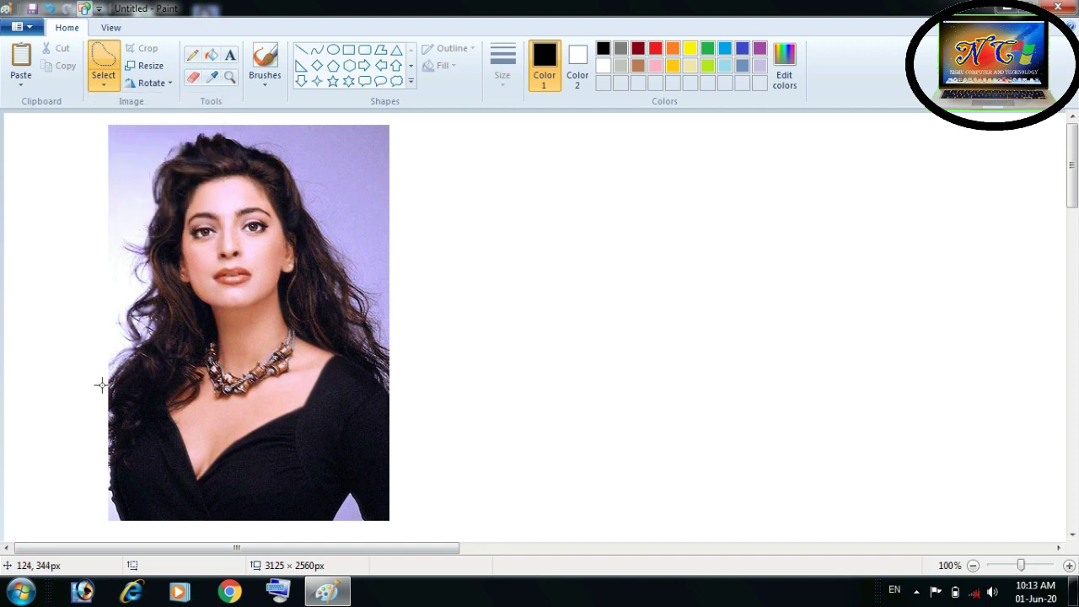
pyautogui.moveTo(101, 386)
pyautogui.mouseDown()
pyautogui.moveTo(129, 306)
pyautogui.moveTo(144, 290)
pyautogui.moveTo(135, 221)
pyautogui.moveTo(158, 157)
pyautogui.moveTo(221, 128)
pyautogui.moveTo(279, 158)
pyautogui.moveTo(344, 278)
pyautogui.moveTo(368, 290)
pyautogui.moveTo(383, 354)
pyautogui.moveTo(419, 365)
pyautogui.moveTo(453, 287)
pyautogui.moveTo(454, 199)
pyautogui.moveTo(436, 131)
pyautogui.moveTo(371, 102)
pyautogui.moveTo(59, 98)
pyautogui.moveTo(10, 142)
pyautogui.moveTo(9, 211)
pyautogui.moveTo(30, 339)
pyautogui.moveTo(57, 380)
pyautogui.moveTo(99, 388)
pyautogui.mouseUp()
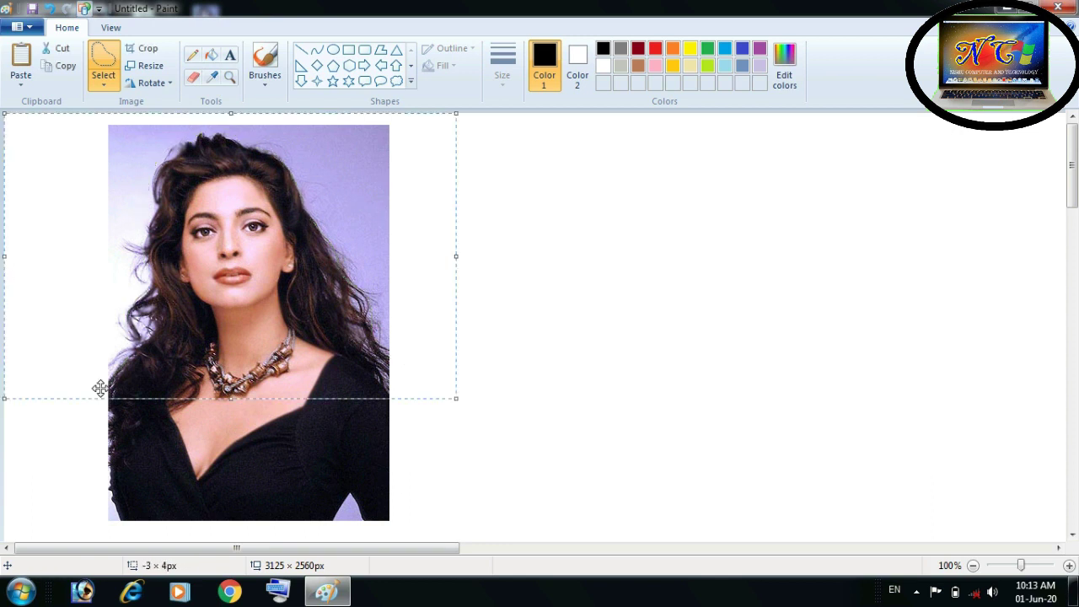
pyautogui.press('Delete')
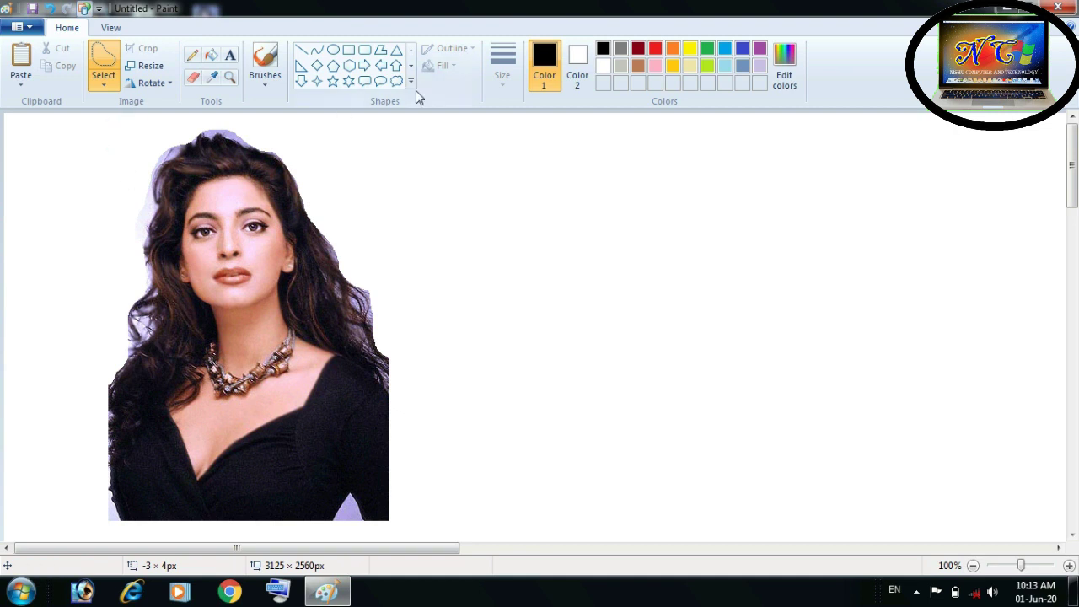
# Set Color 1 to the basic pure blue and fill the white canvas around the portrait with it.
pyautogui.click(777, 63)
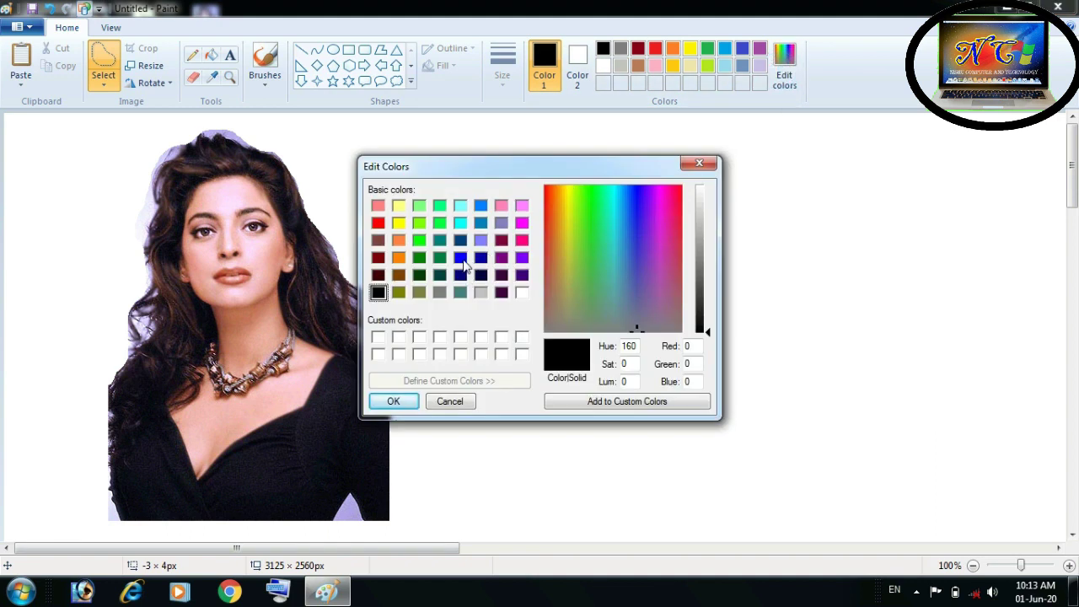
pyautogui.click(460, 257)
pyautogui.click(393, 401)
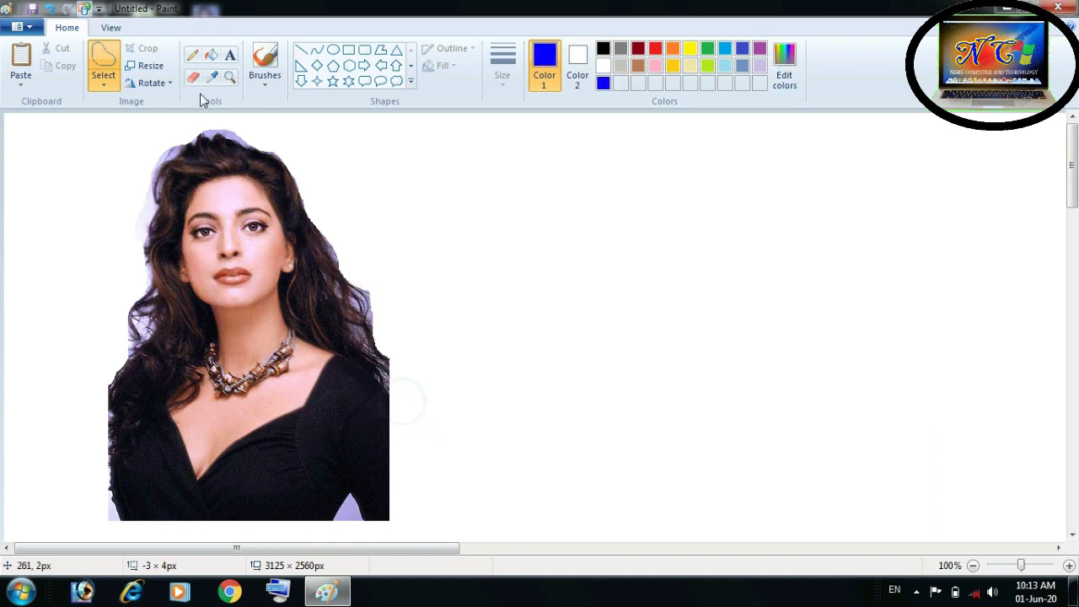
pyautogui.click(210, 55)
pyautogui.click(443, 195)
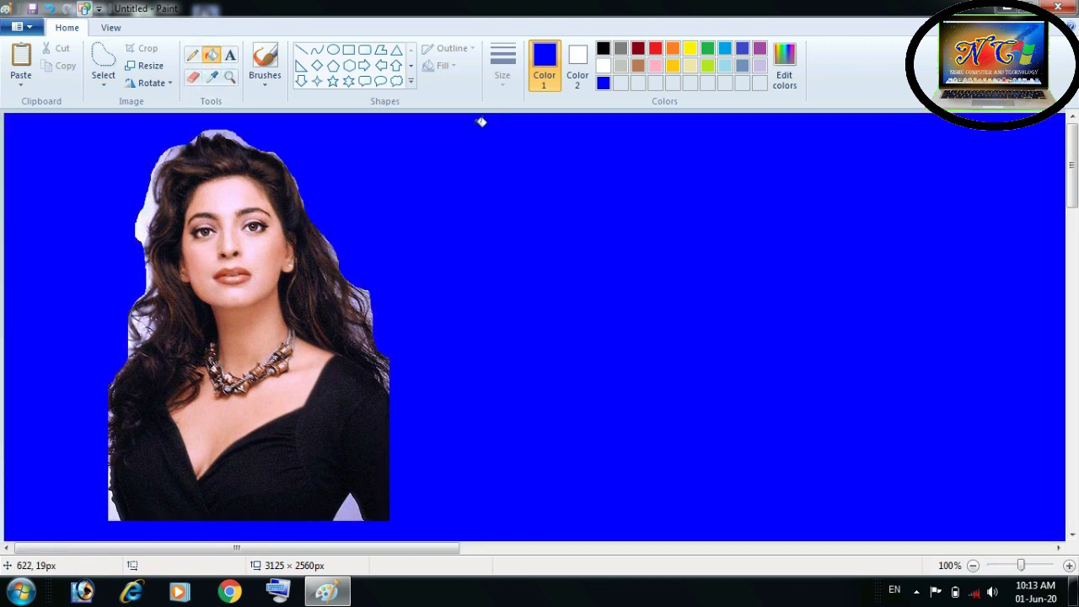
# Paint over the pale background remnants around the woman's hair with the blue Airbrush.
pyautogui.click(270, 88)
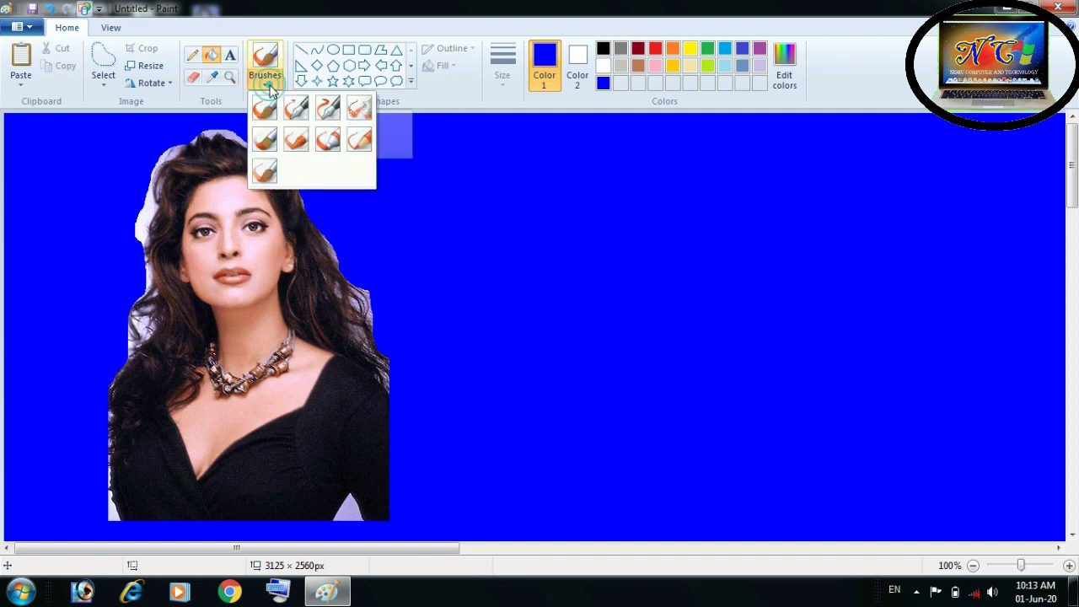
pyautogui.click(359, 108)
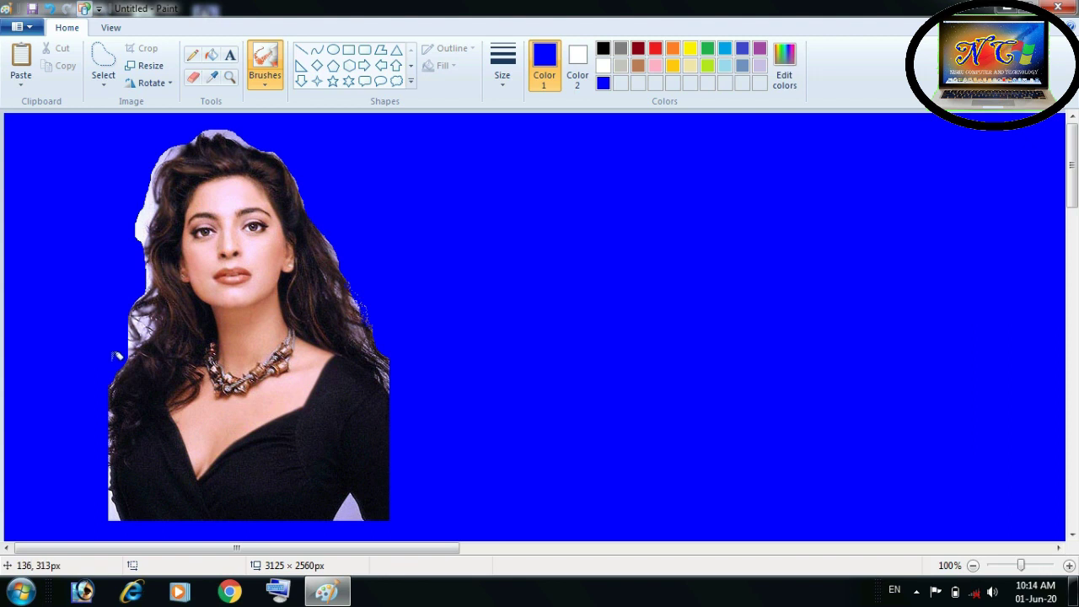
pyautogui.moveTo(113, 360)
pyautogui.mouseDown()
pyautogui.moveTo(139, 320)
pyautogui.moveTo(153, 314)
pyautogui.moveTo(151, 326)
pyautogui.moveTo(154, 314)
pyautogui.moveTo(139, 314)
pyautogui.moveTo(151, 289)
pyautogui.moveTo(135, 318)
pyautogui.moveTo(133, 297)
pyautogui.moveTo(133, 335)
pyautogui.moveTo(156, 276)
pyautogui.moveTo(143, 220)
pyautogui.moveTo(150, 196)
pyautogui.moveTo(155, 219)
pyautogui.moveTo(155, 171)
pyautogui.moveTo(231, 120)
pyautogui.mouseUp()
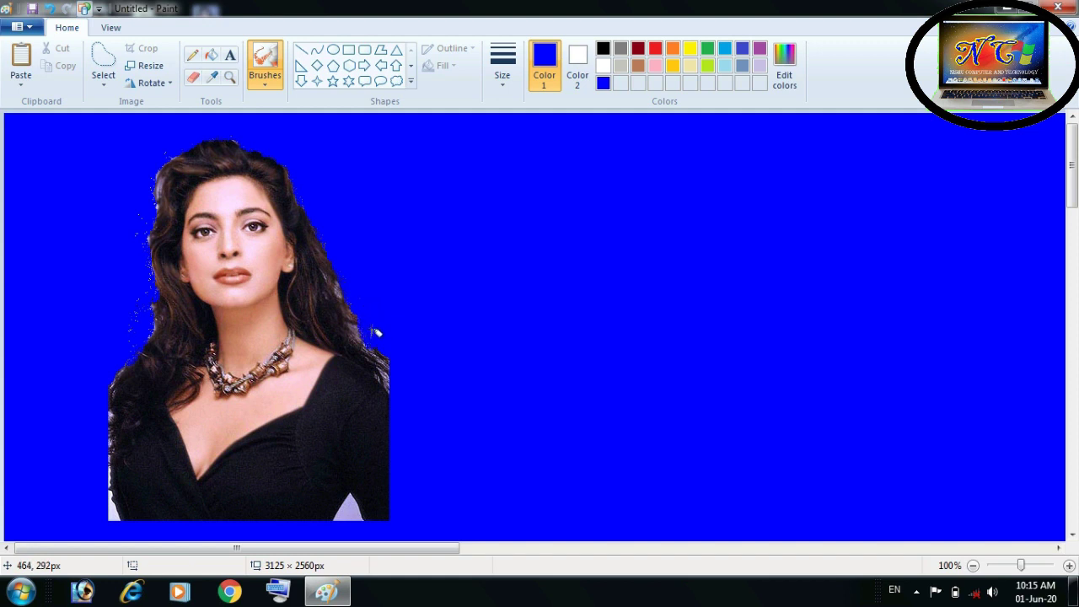
pyautogui.moveTo(380, 333); pyautogui.dragTo(397, 376)
pyautogui.moveTo(344, 284); pyautogui.dragTo(385, 354)
pyautogui.moveTo(157, 153)
pyautogui.mouseDown()
pyautogui.moveTo(170, 148)
pyautogui.moveTo(157, 201)
pyautogui.moveTo(143, 212)
pyautogui.mouseUp()
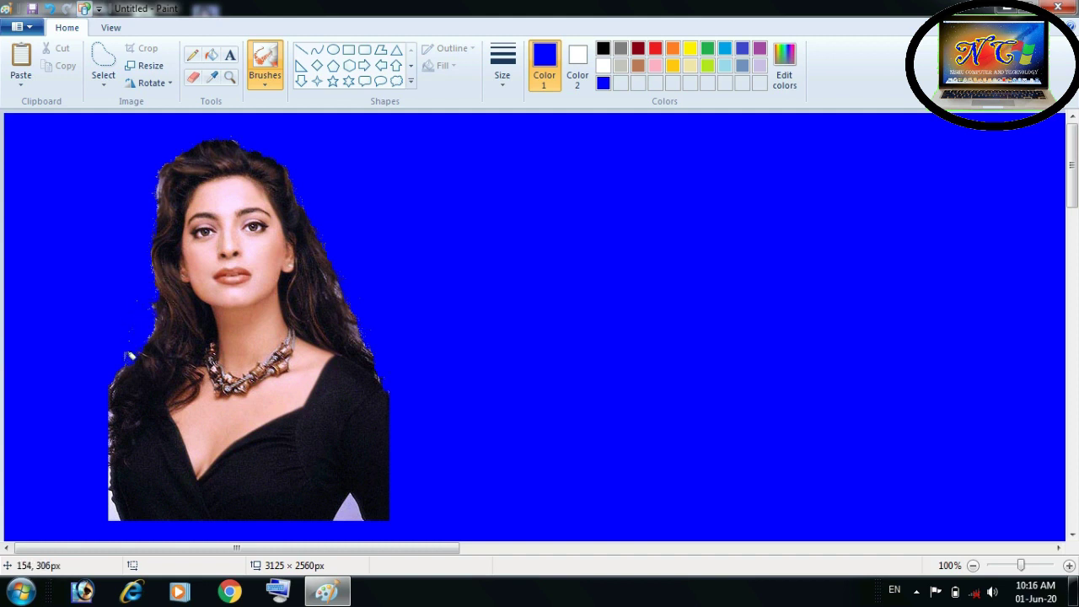
# Airbrush blue over the pale edge along the portrait's left sleeve and the lilac gap beside the right sleeve.
pyautogui.moveTo(115, 384)
pyautogui.mouseDown()
pyautogui.moveTo(101, 383)
pyautogui.moveTo(115, 405)
pyautogui.moveTo(111, 494)
pyautogui.moveTo(120, 520)
pyautogui.mouseUp()
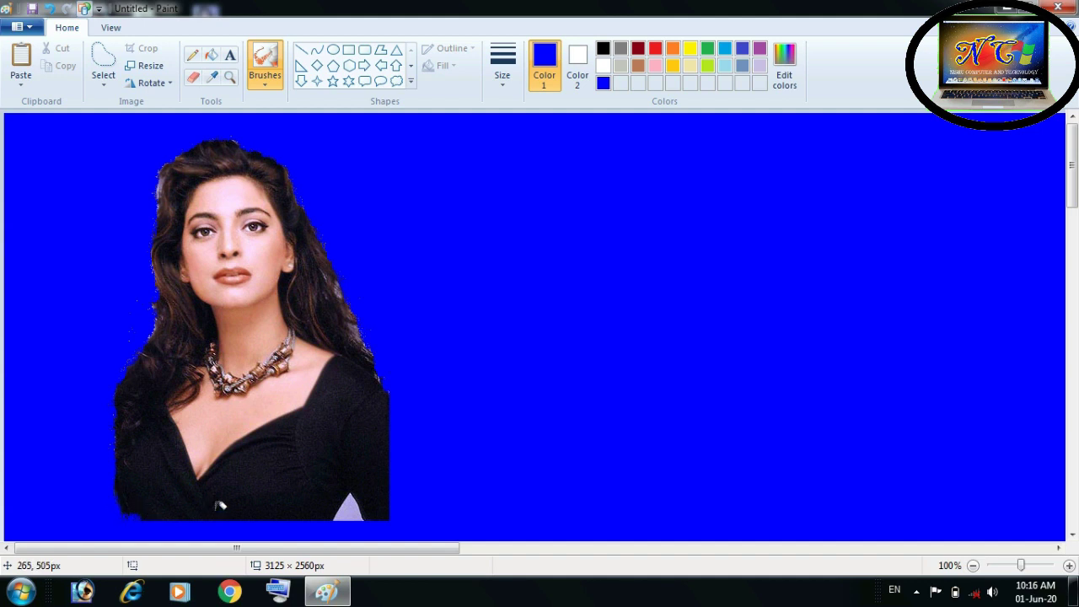
pyautogui.hotkey('ctrl', 'z')
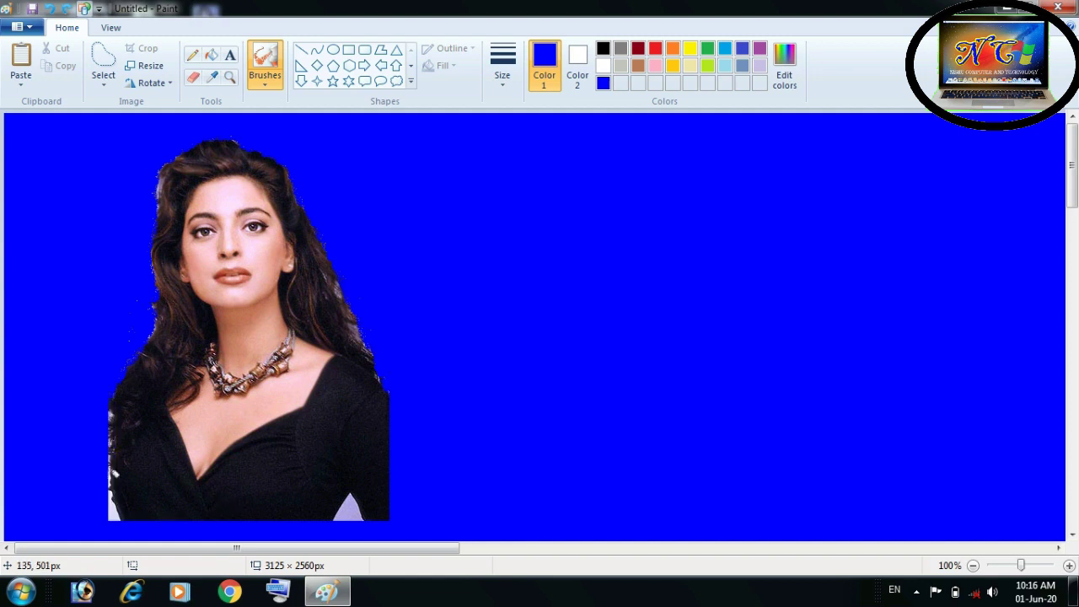
pyautogui.click(110, 393)
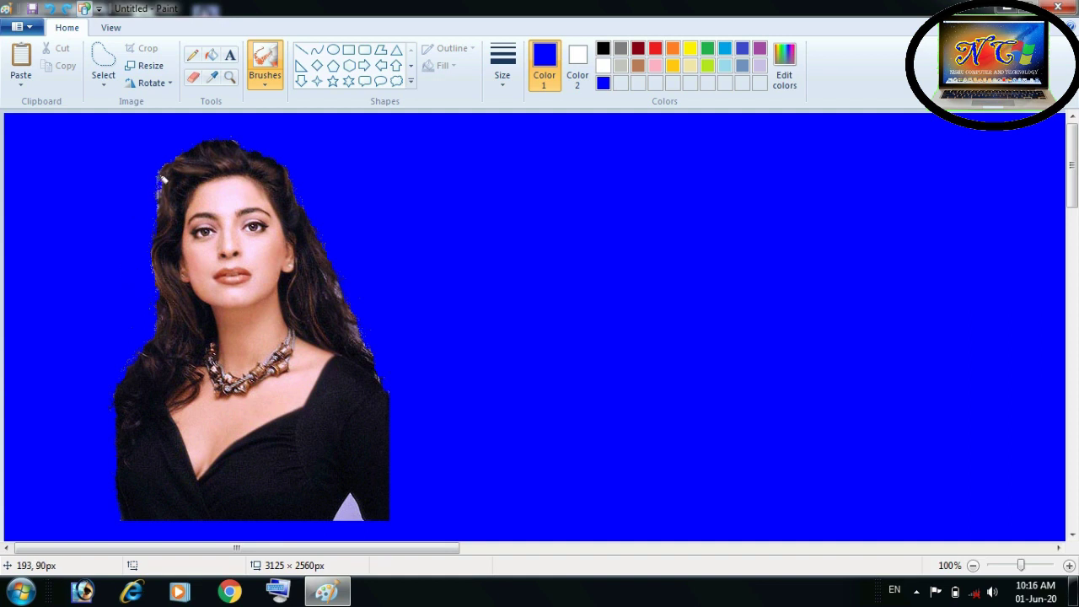
pyautogui.moveTo(354, 521); pyautogui.dragTo(356, 506)
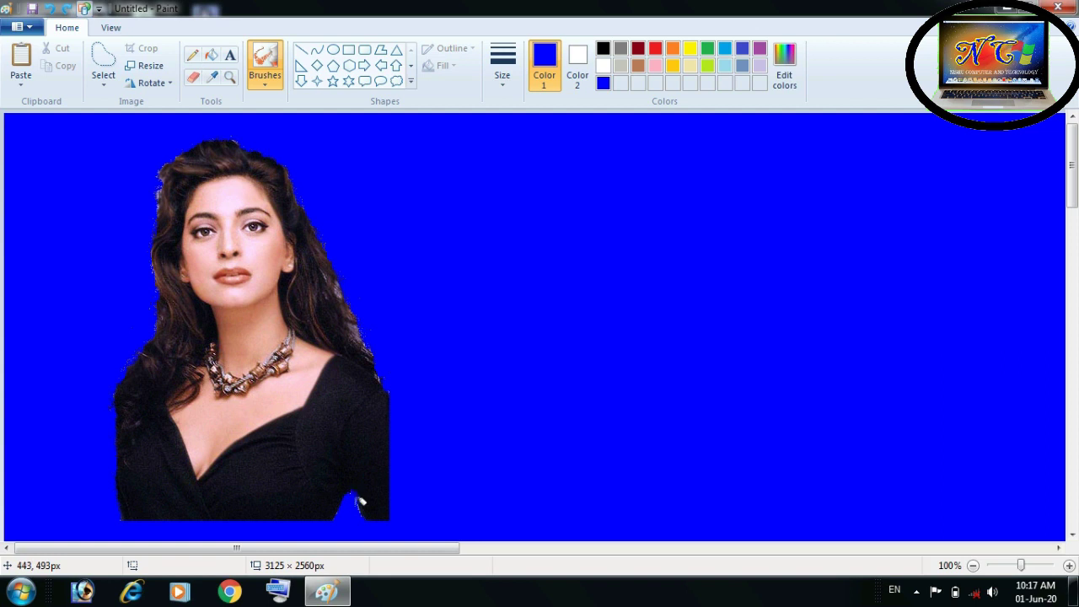
pyautogui.moveTo(354, 509); pyautogui.dragTo(370, 520)
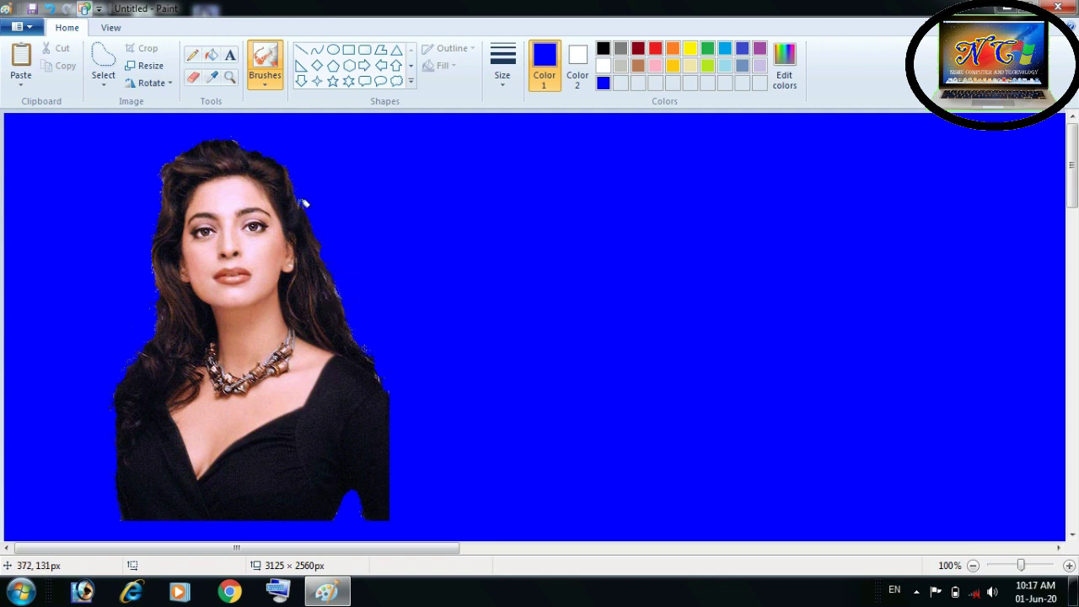
# Copy a rectangular area of about 434 × 513 px around the portrait and its blue background.
pyautogui.click(103, 83)
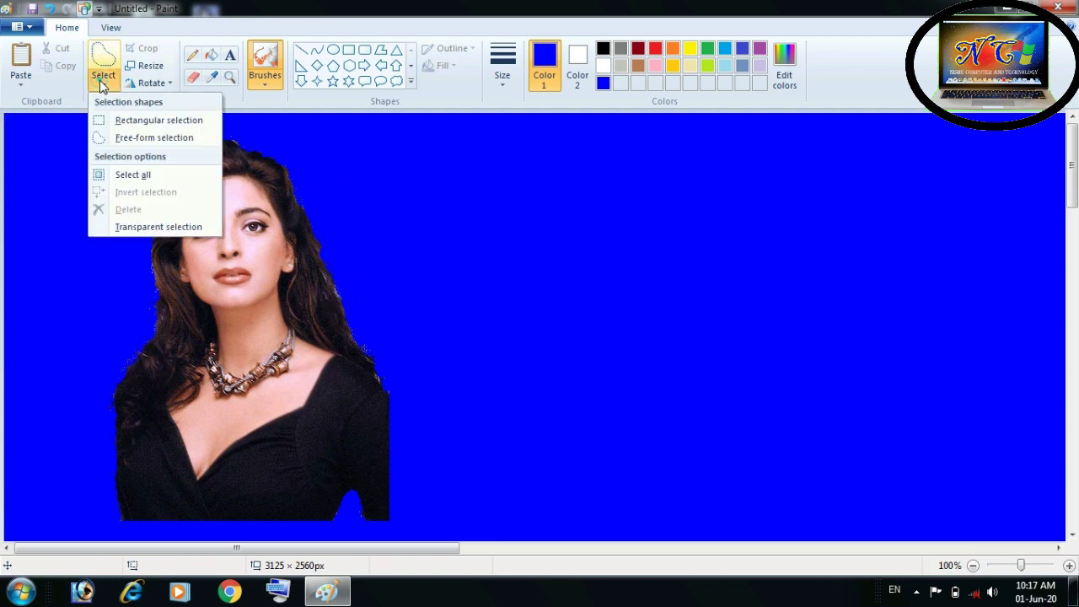
pyautogui.click(105, 118)
pyautogui.moveTo(77, 130); pyautogui.dragTo(421, 534)
pyautogui.rightClick(279, 255)
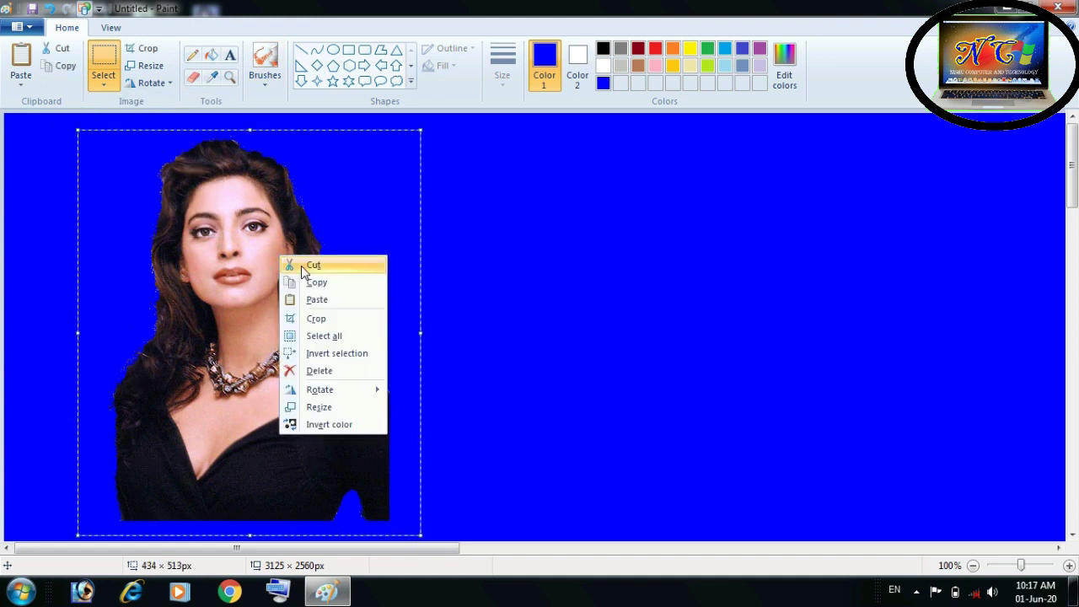
pyautogui.click(319, 283)
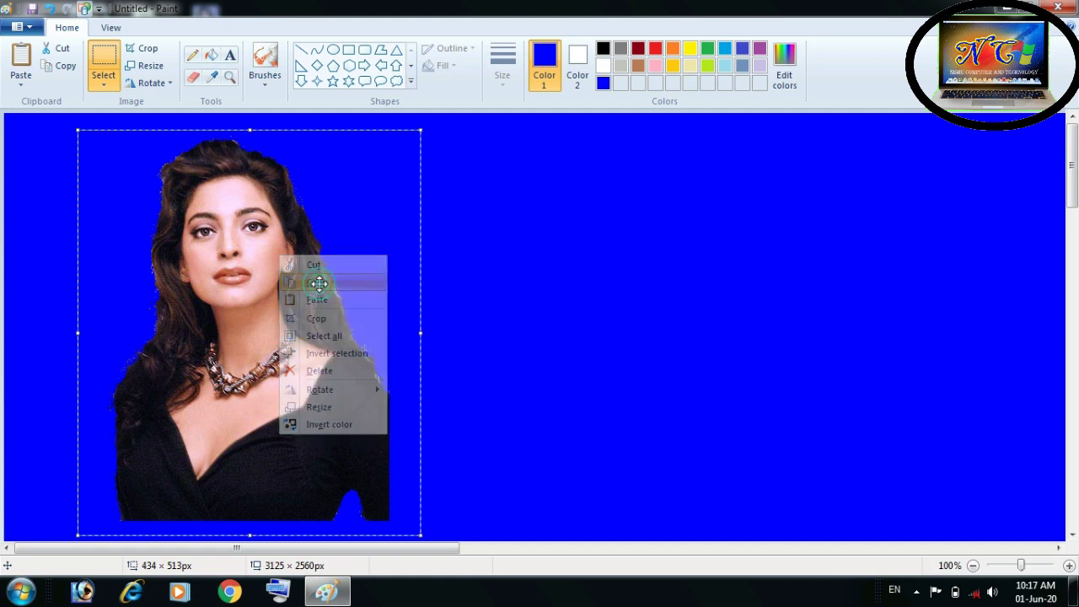
# Clear the entire canvas, paste the copied portrait and move it right and slightly down.
pyautogui.click(538, 220)
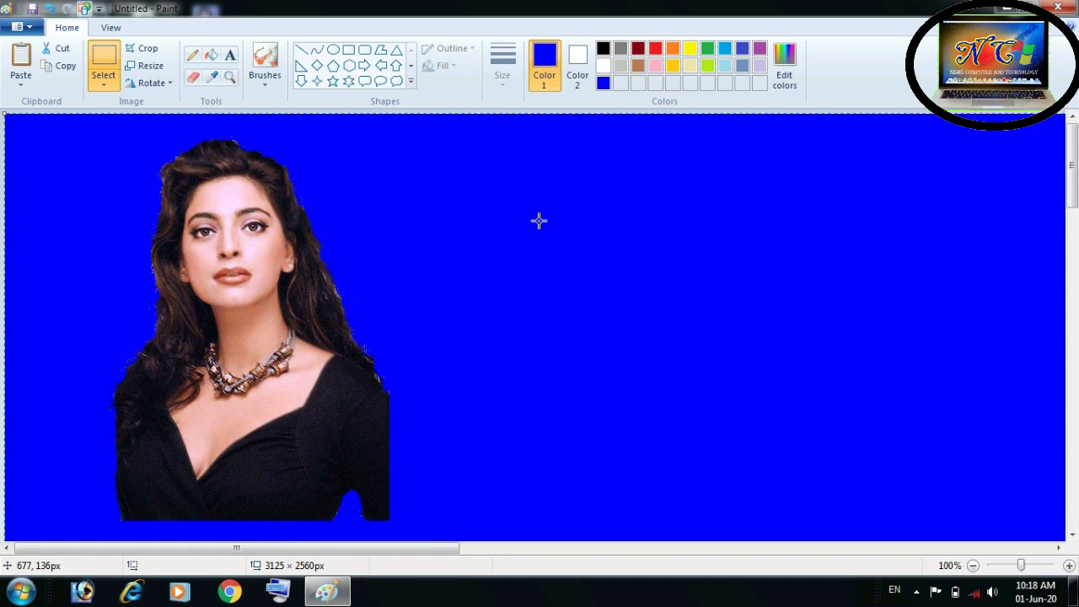
pyautogui.hotkey('ctrl', 'a')
pyautogui.press('Delete')
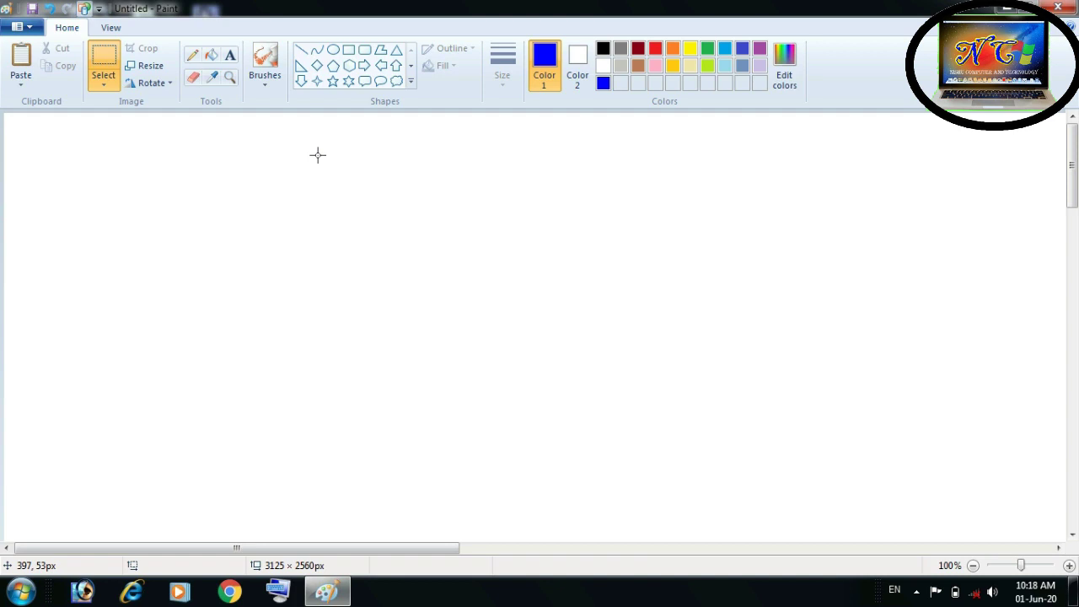
pyautogui.hotkey('ctrl', 'v')
pyautogui.moveTo(251, 233); pyautogui.dragTo(371, 247)
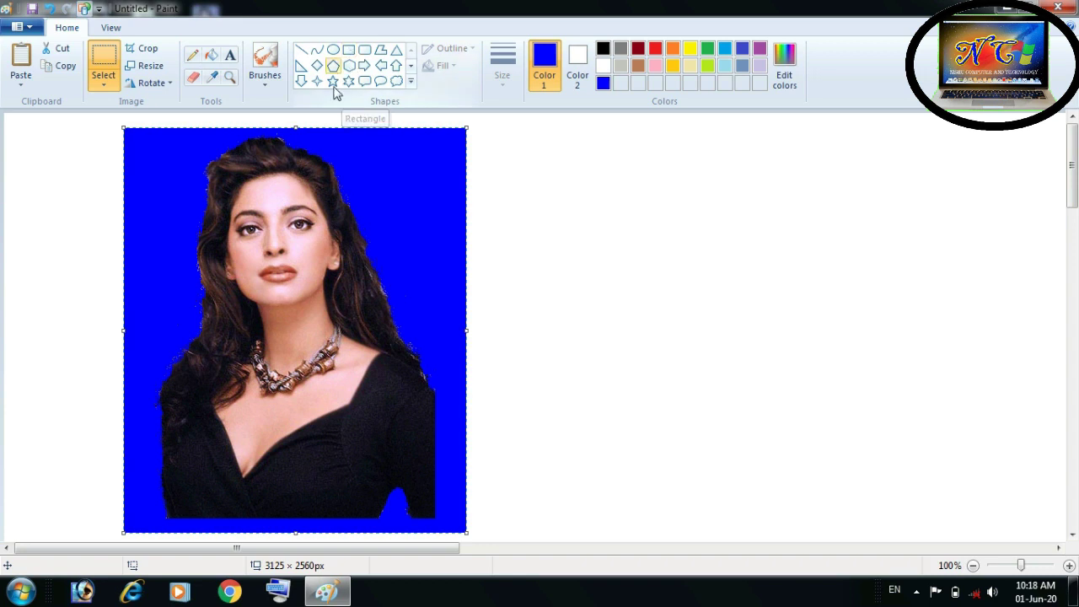
pyautogui.click(509, 180)
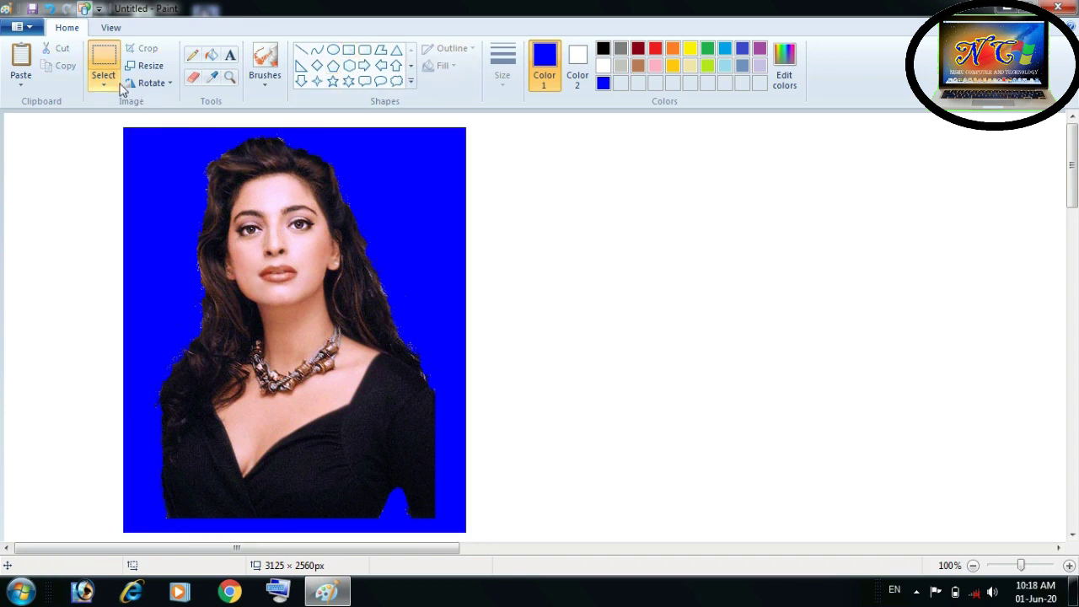
# Cut a rectangle of about 347 × 491 px tightly around the woman out of the blue-backed portrait.
pyautogui.moveTo(160, 128); pyautogui.dragTo(433, 514)
pyautogui.rightClick(361, 240)
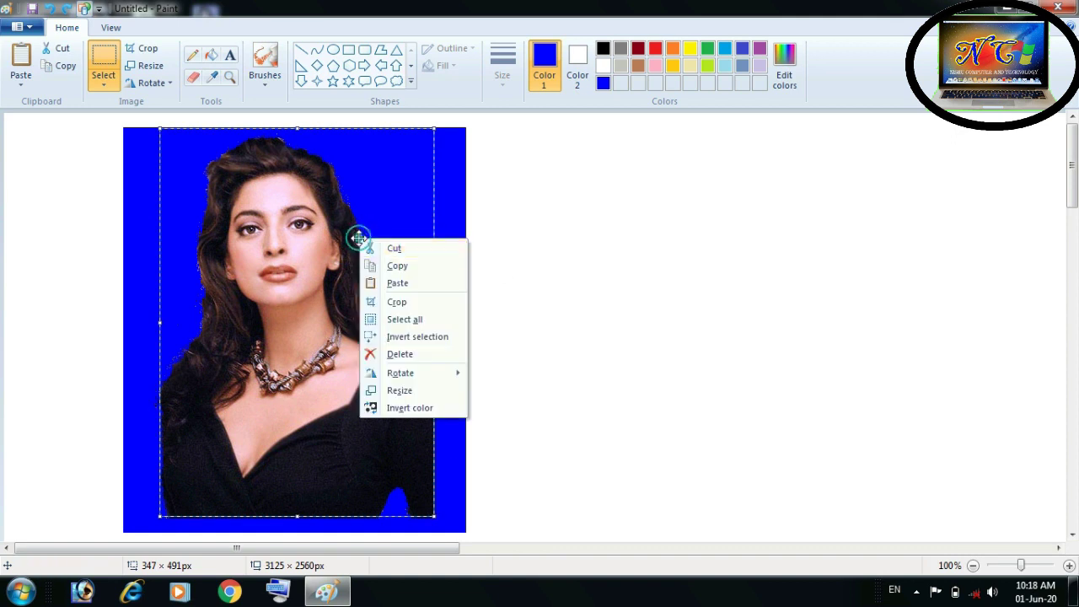
pyautogui.click(393, 248)
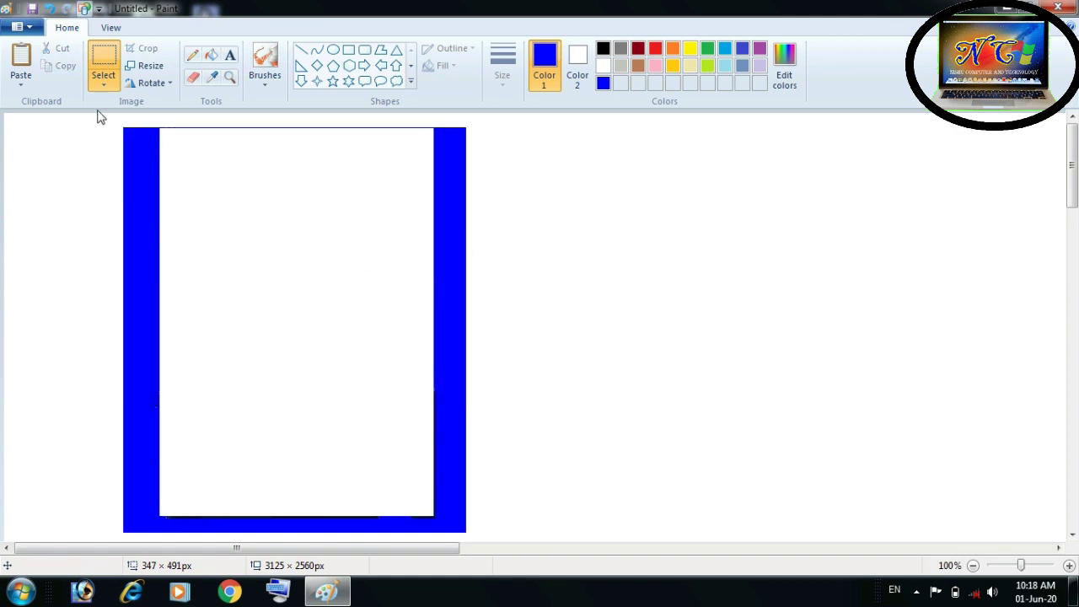
# Delete the leftover blue frame, paste the cut-out portrait on the blank canvas and move it right and slightly down.
pyautogui.moveTo(103, 118); pyautogui.dragTo(492, 539)
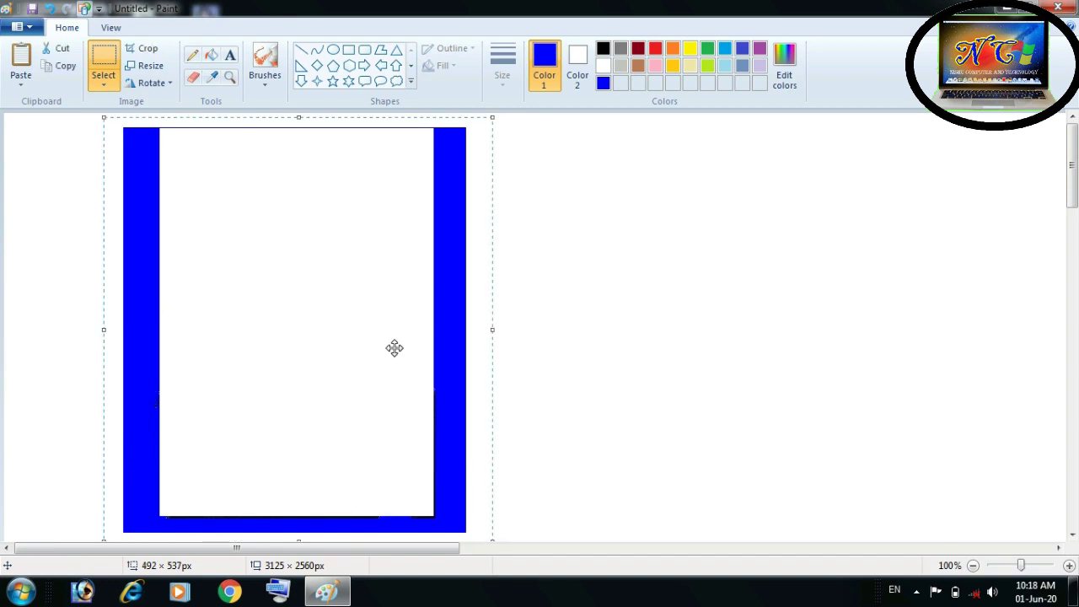
pyautogui.press('Delete')
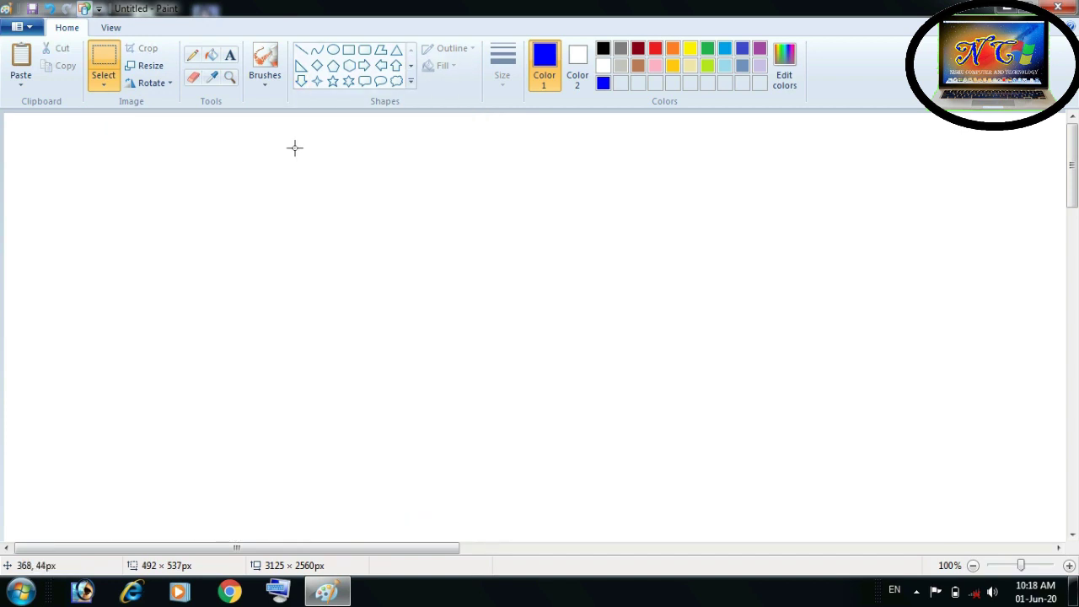
pyautogui.hotkey('ctrl', 'v')
pyautogui.moveTo(176, 239); pyautogui.dragTo(363, 257)
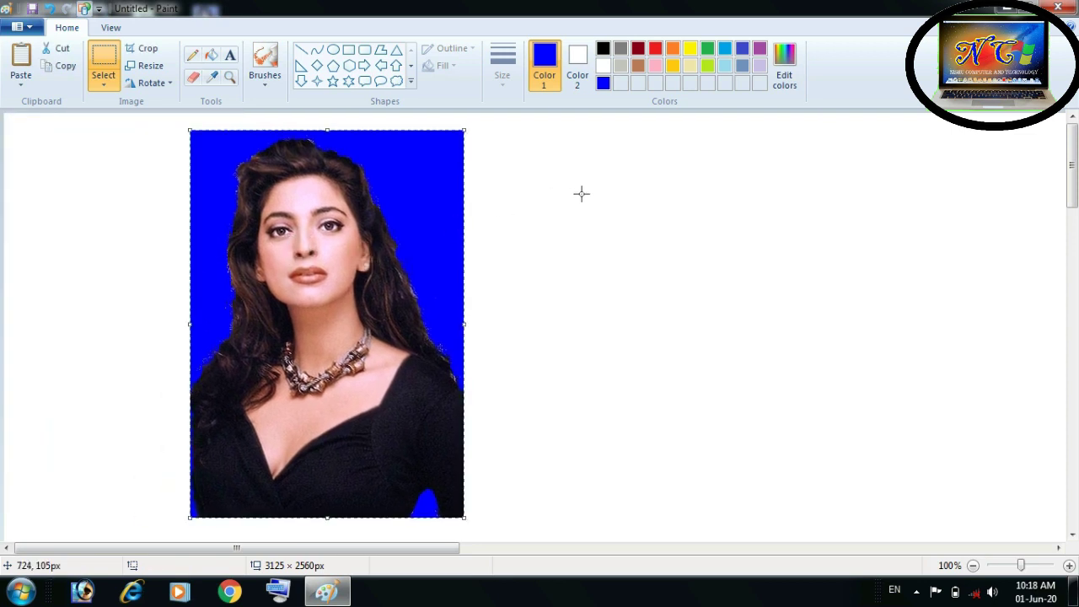
pyautogui.click(611, 154)
# Draw a black rectangle outline in the third line thickness exactly along the portrait's edges as a border.
pyautogui.click(604, 48)
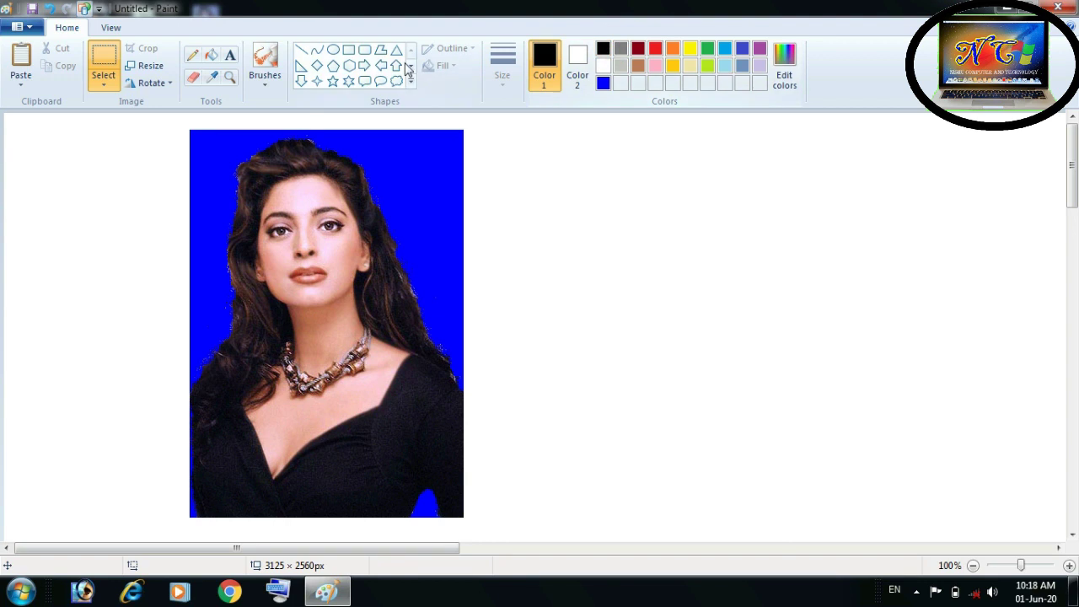
pyautogui.click(349, 50)
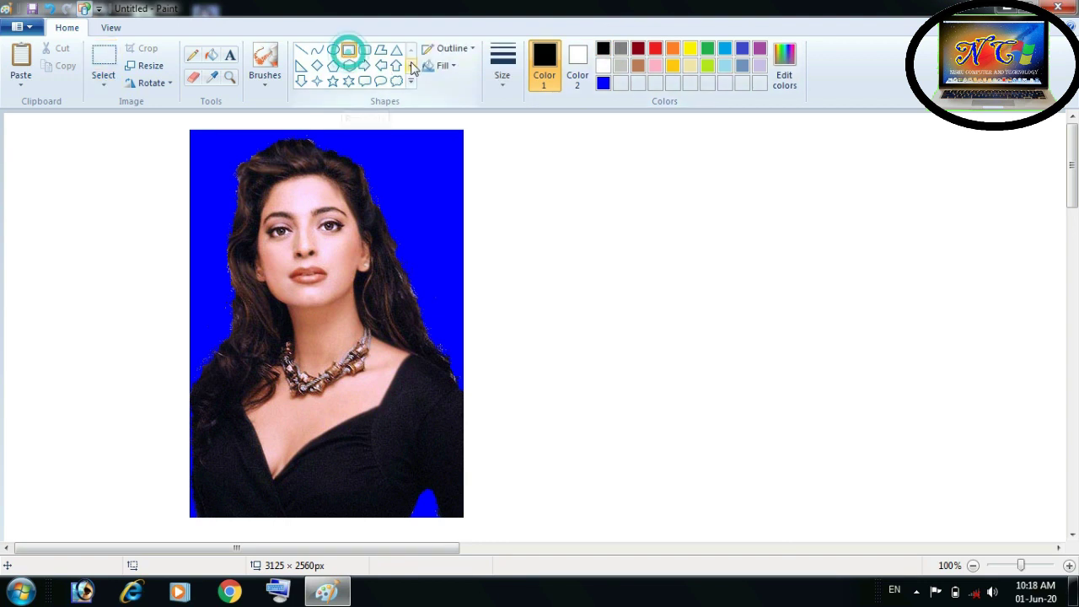
pyautogui.click(502, 65)
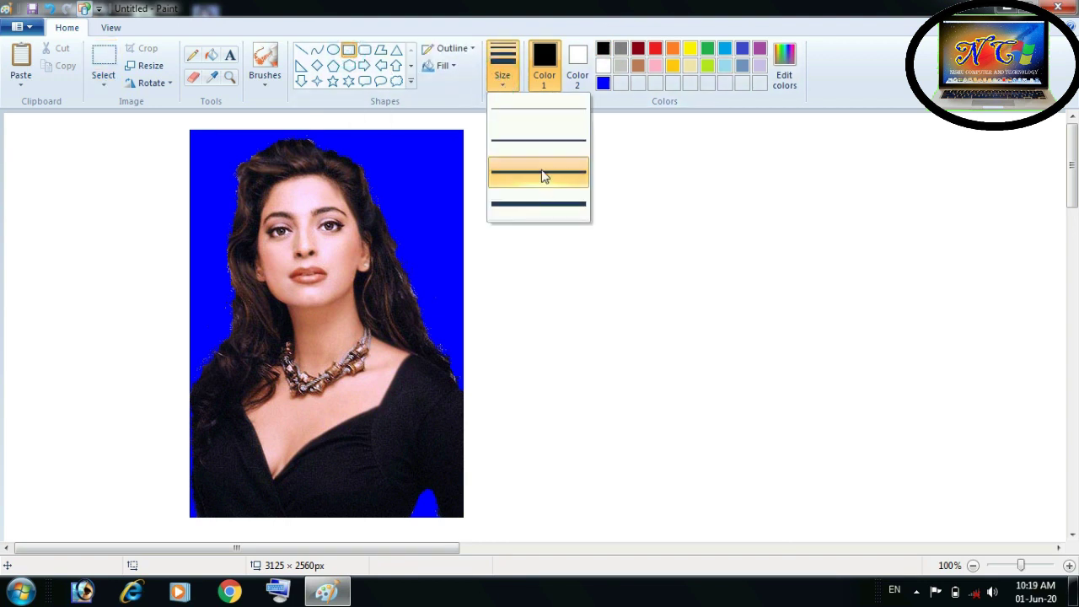
pyautogui.click(541, 171)
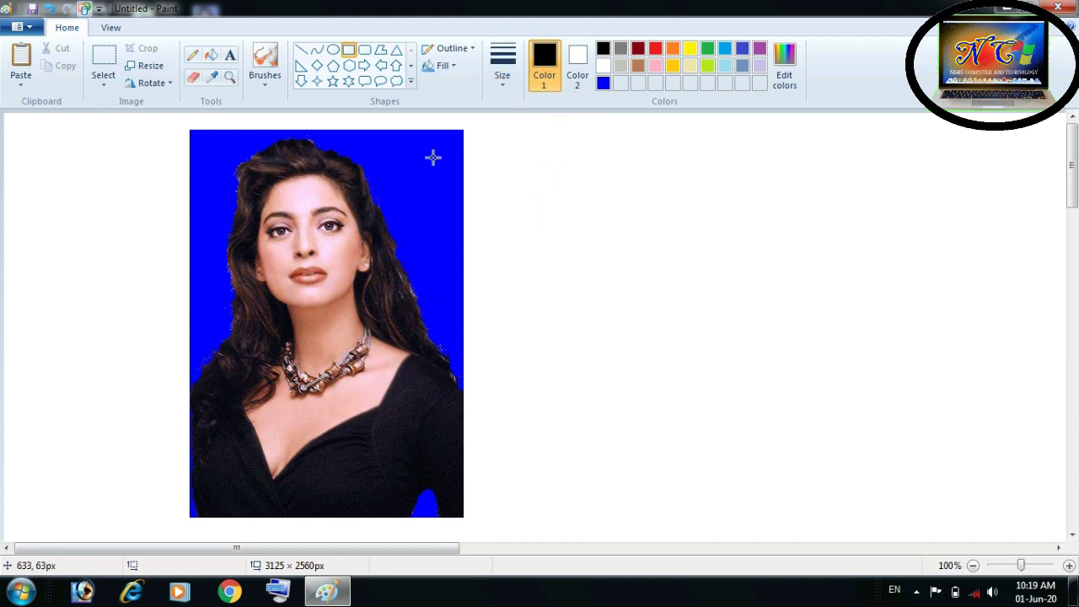
pyautogui.moveTo(189, 129); pyautogui.dragTo(461, 513)
pyautogui.click(681, 403)
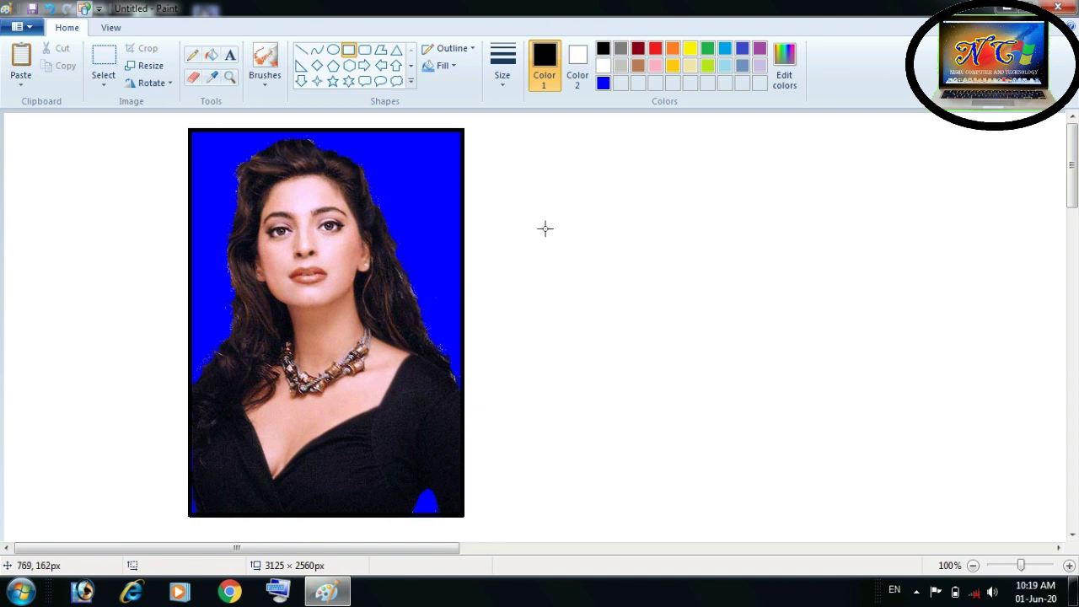
# Shrink the framed portrait to about half size, select about 222 × 272 px around it and move it slightly down and left.
pyautogui.click(104, 64)
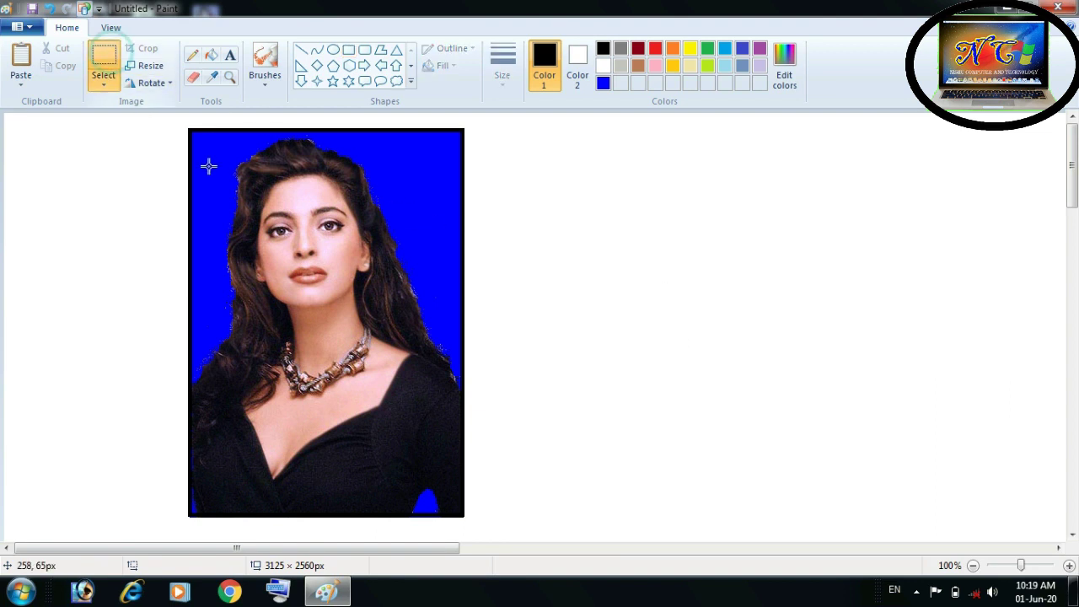
pyautogui.hotkey('ctrl', 'z')
pyautogui.moveTo(163, 118); pyautogui.dragTo(338, 333)
pyautogui.moveTo(292, 257); pyautogui.dragTo(281, 299)
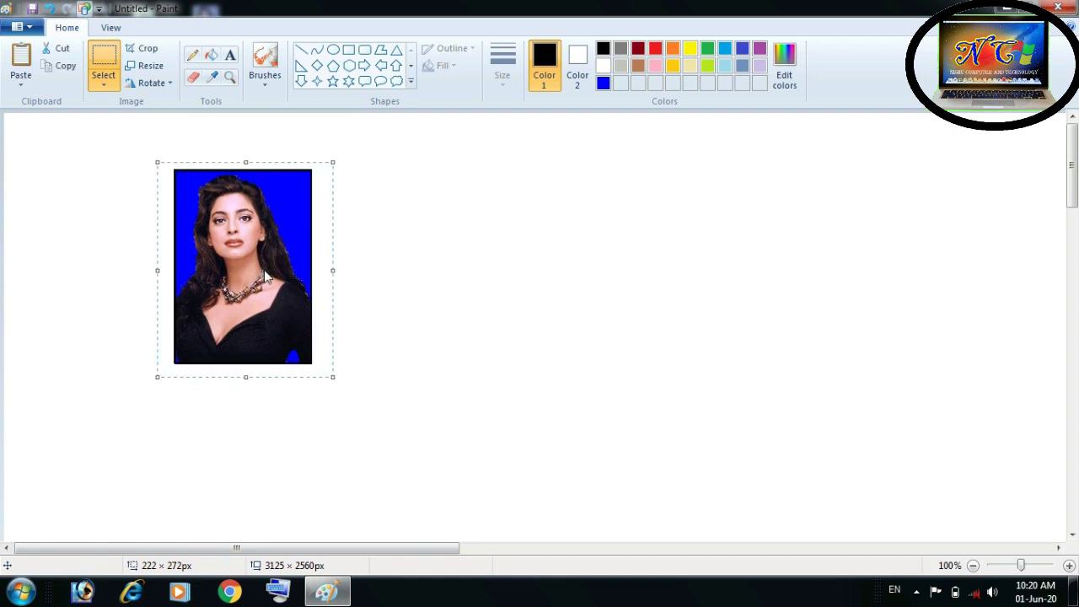
# Copy the small framed portrait, paste it and move the copy right so that it partly overlaps the original.
pyautogui.rightClick(266, 271)
pyautogui.click(295, 298)
pyautogui.click(470, 233)
pyautogui.rightClick(471, 169)
pyautogui.click(508, 212)
pyautogui.moveTo(131, 214); pyautogui.dragTo(361, 277)
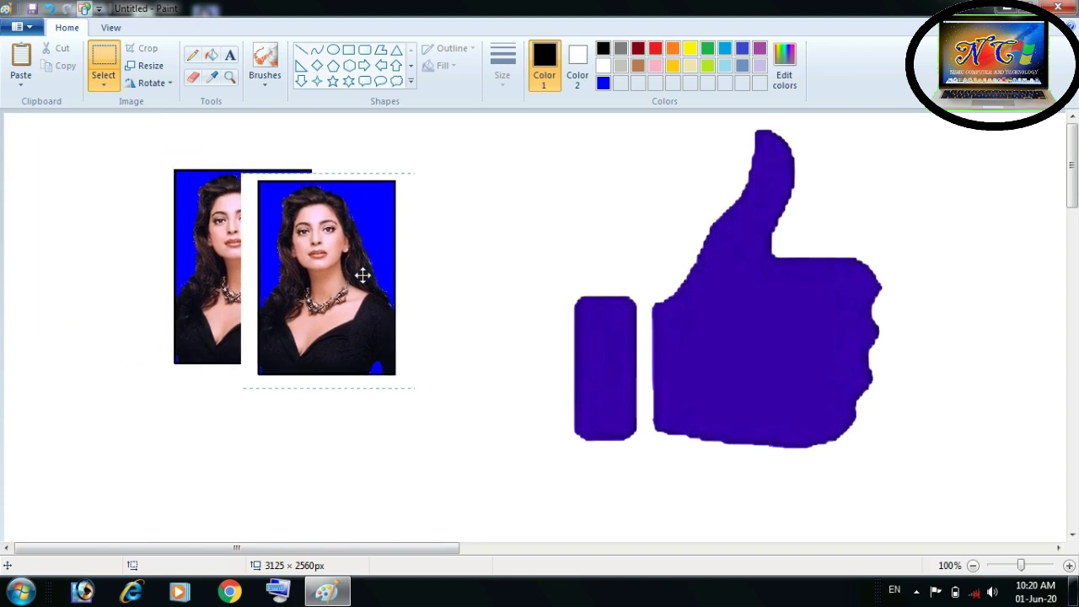
# Turn on transparent selection and align the pasted portrait directly to the right of the original with a narrow gap.
pyautogui.click(103, 83)
pyautogui.click(159, 227)
pyautogui.moveTo(277, 248); pyautogui.dragTo(337, 244)
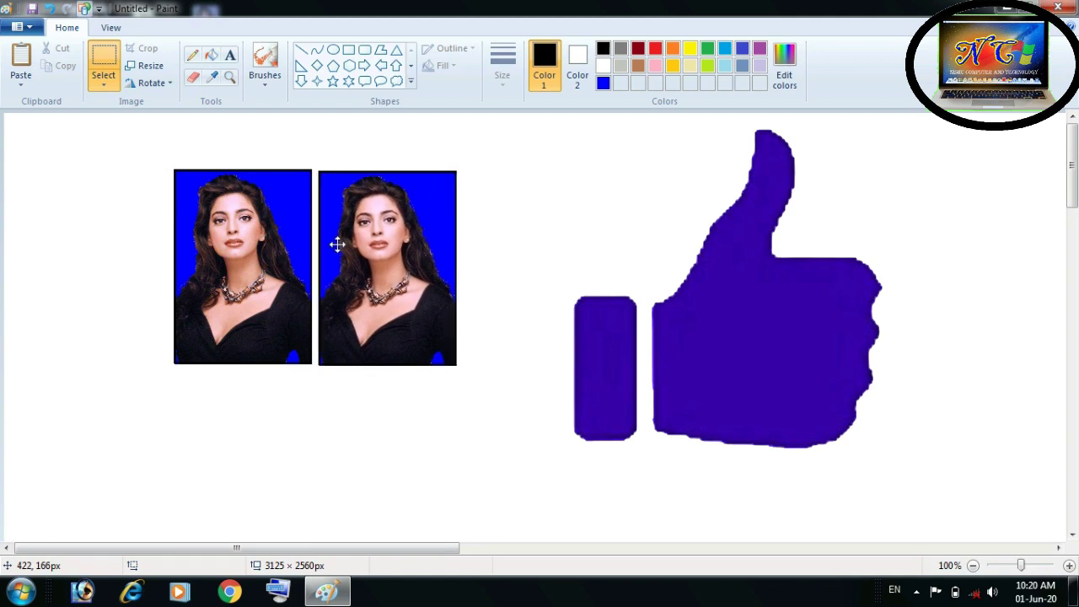
pyautogui.moveTo(337, 244); pyautogui.dragTo(337, 243)
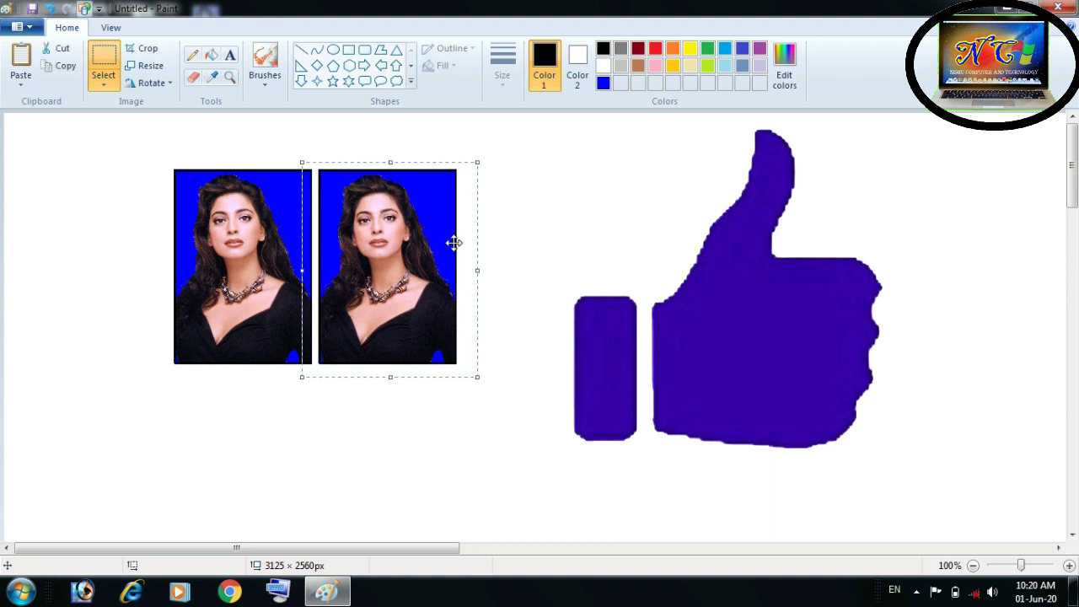
pyautogui.click(571, 215)
# Copy an area of about 387 × 266 px around both portraits and paste it to their right, forming a row of four.
pyautogui.moveTo(162, 160); pyautogui.dragTo(470, 372)
pyautogui.rightClick(406, 323)
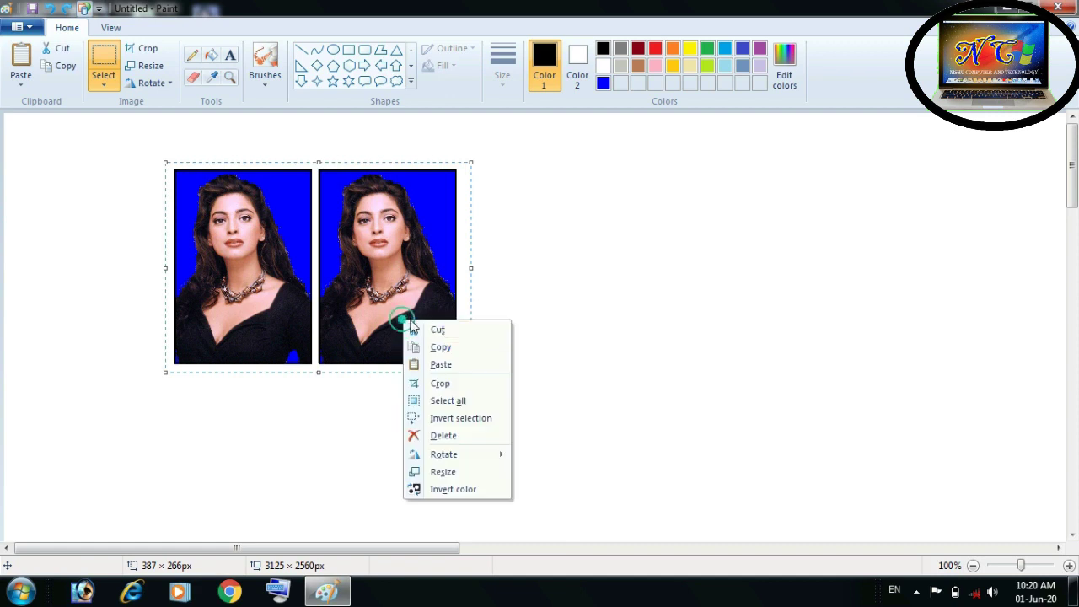
pyautogui.click(440, 347)
pyautogui.rightClick(529, 259)
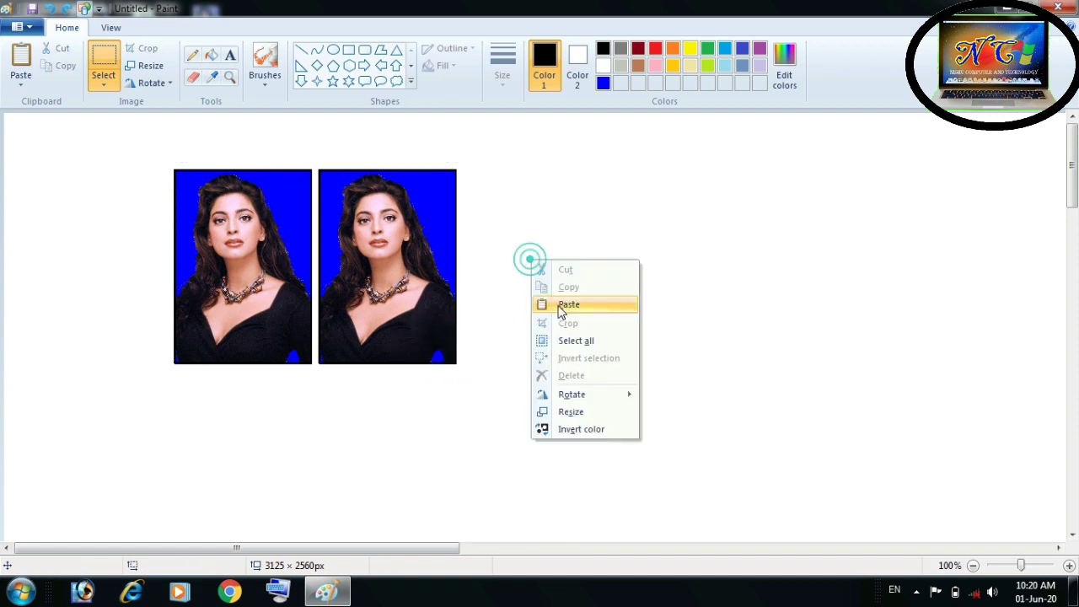
pyautogui.click(556, 306)
pyautogui.moveTo(126, 258); pyautogui.dragTo(575, 311)
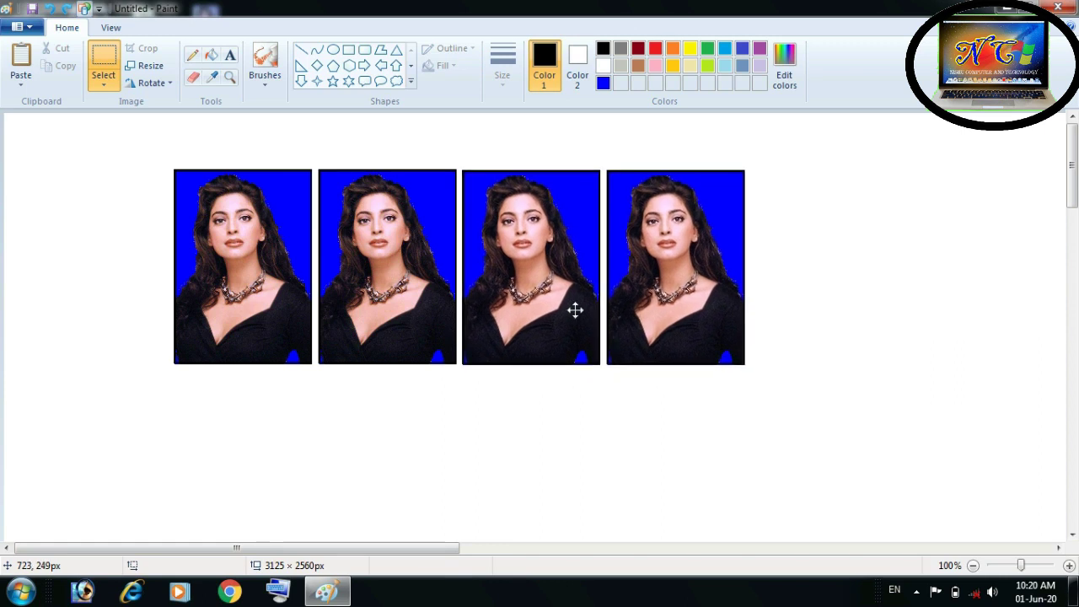
pyautogui.click(898, 259)
# Copy the row of four portraits, about 749 × 265 px, and place the pasted row directly beneath it with a narrow gap.
pyautogui.moveTo(163, 163); pyautogui.dragTo(755, 371)
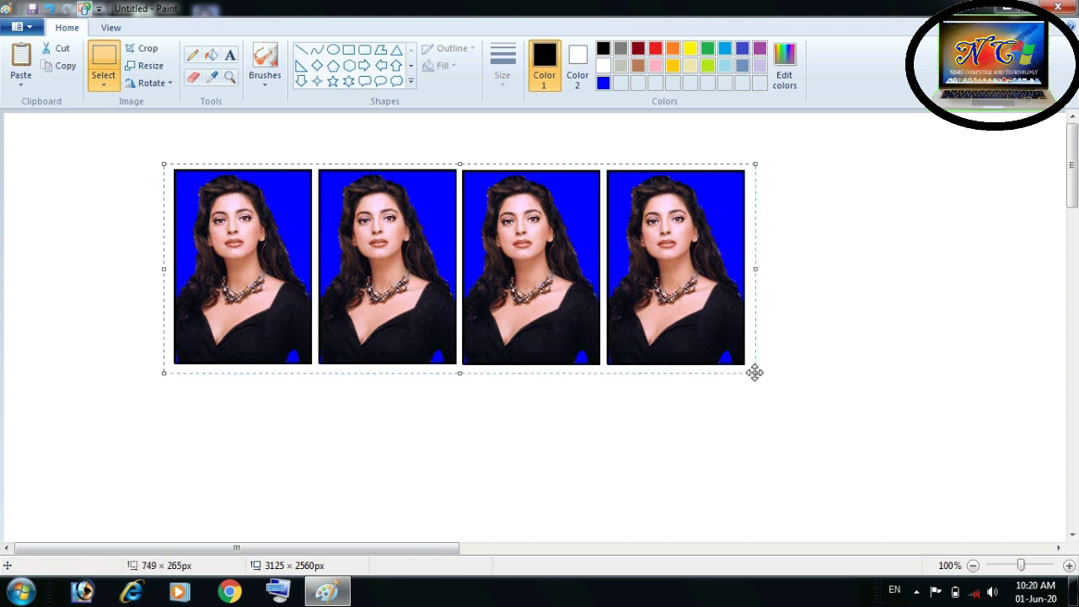
pyautogui.rightClick(631, 241)
pyautogui.click(665, 270)
pyautogui.rightClick(838, 226)
pyautogui.click(879, 270)
pyautogui.moveTo(374, 237); pyautogui.dragTo(534, 488)
pyautogui.scroll(-2, 536, 487)
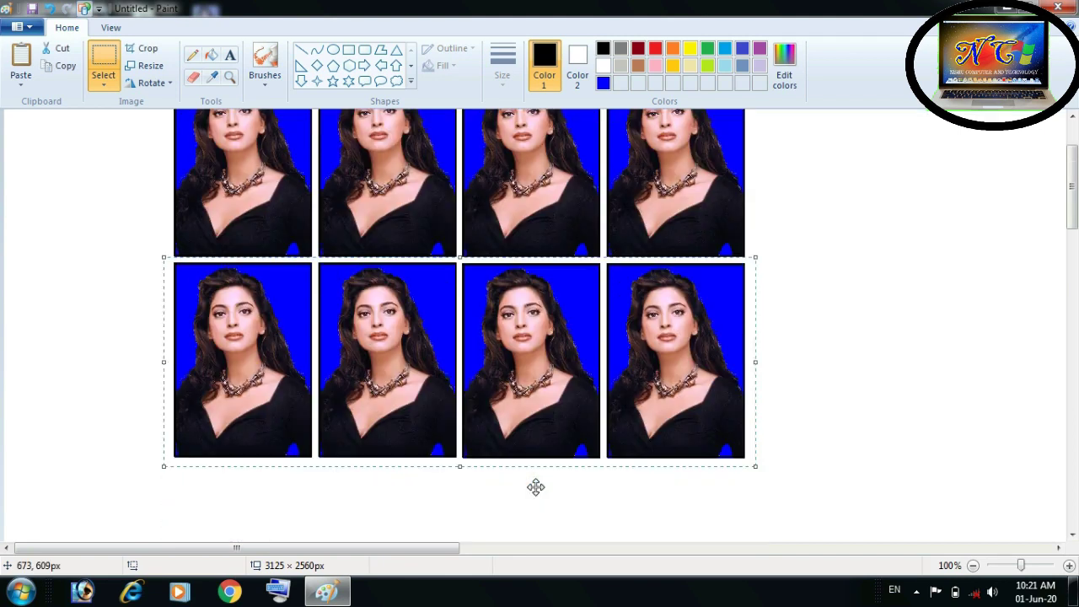
pyautogui.scroll(2, 536, 487)
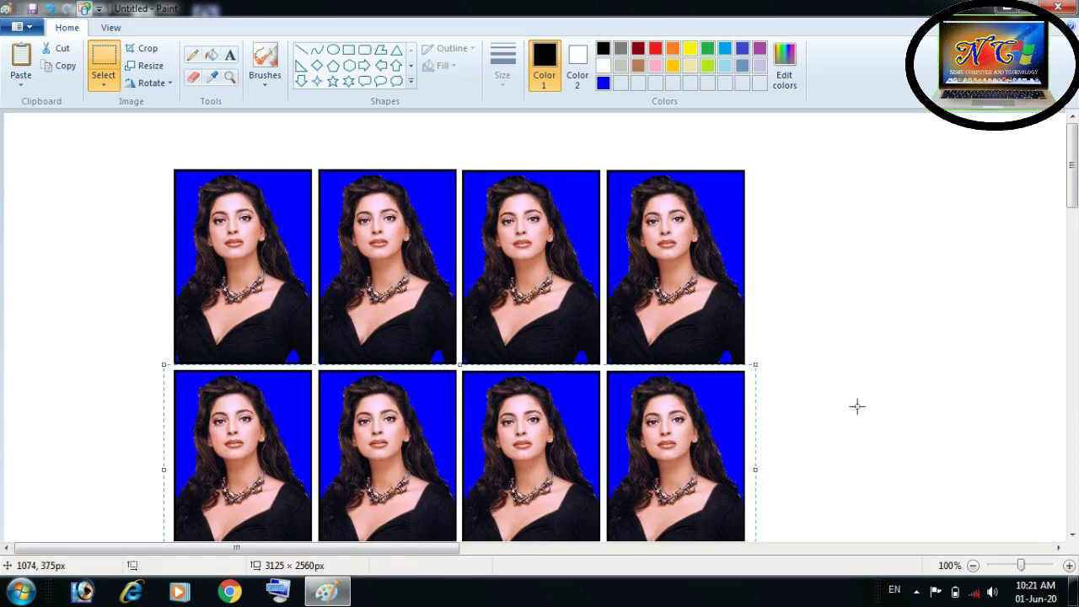
pyautogui.click(866, 325)
# Move the block of eight portraits up near the canvas's upper edge and right, leaving a wide empty margin on its left.
pyautogui.moveTo(110, 146); pyautogui.dragTo(797, 575)
pyautogui.moveTo(616, 474); pyautogui.dragTo(606, 424)
pyautogui.click(839, 396)
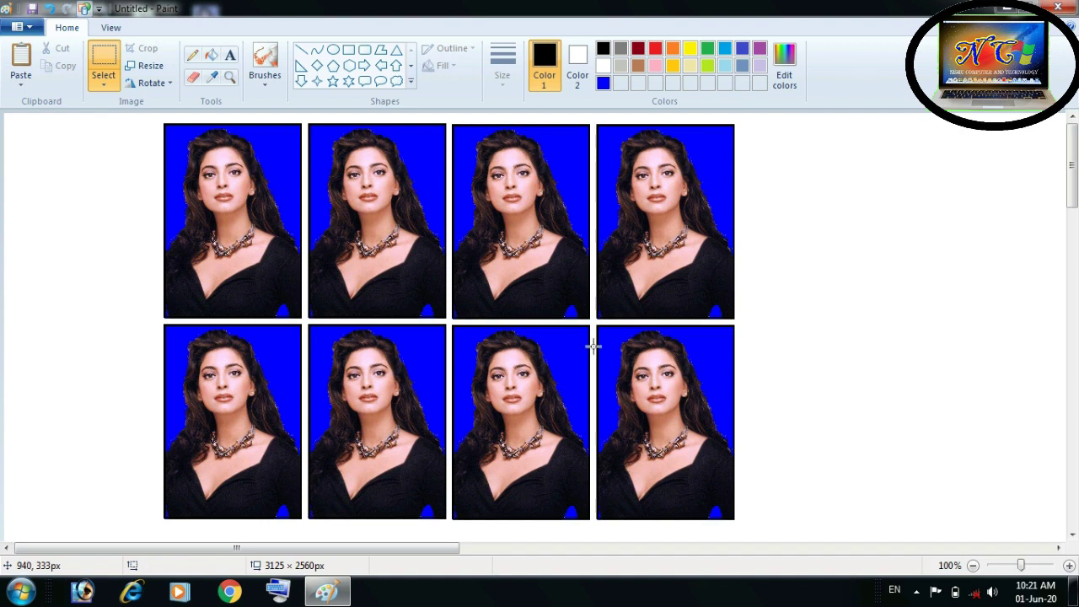
pyautogui.moveTo(152, 123); pyautogui.dragTo(751, 525)
pyautogui.moveTo(568, 397); pyautogui.dragTo(747, 407)
pyautogui.click(163, 338)
pyautogui.click(213, 283)
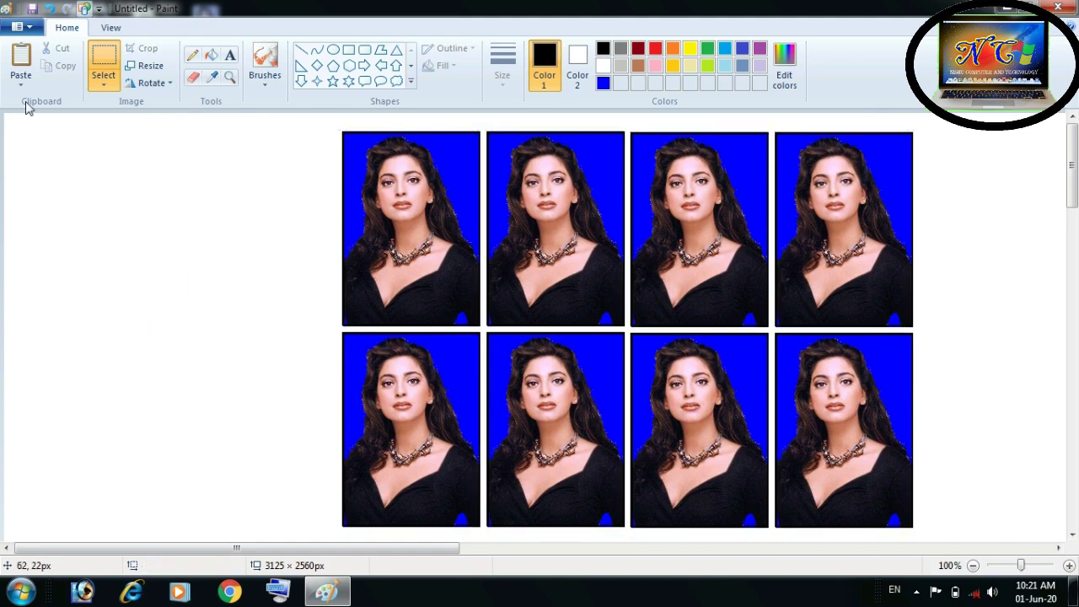
# Save the sheet of eight portraits to the Desktop as a PNG picture named photo.
pyautogui.click(25, 27)
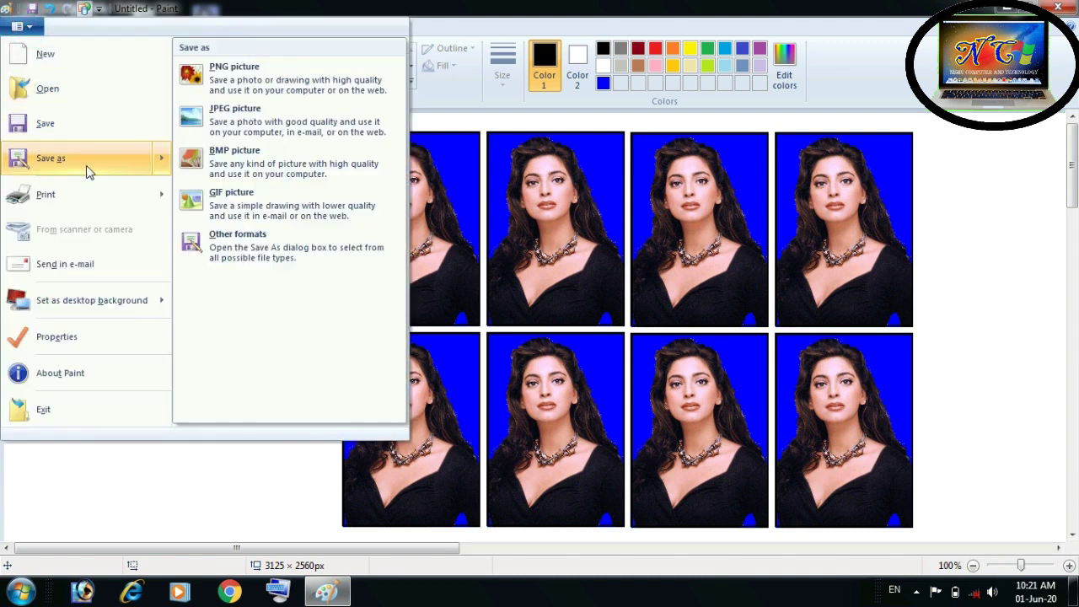
pyautogui.click(86, 168)
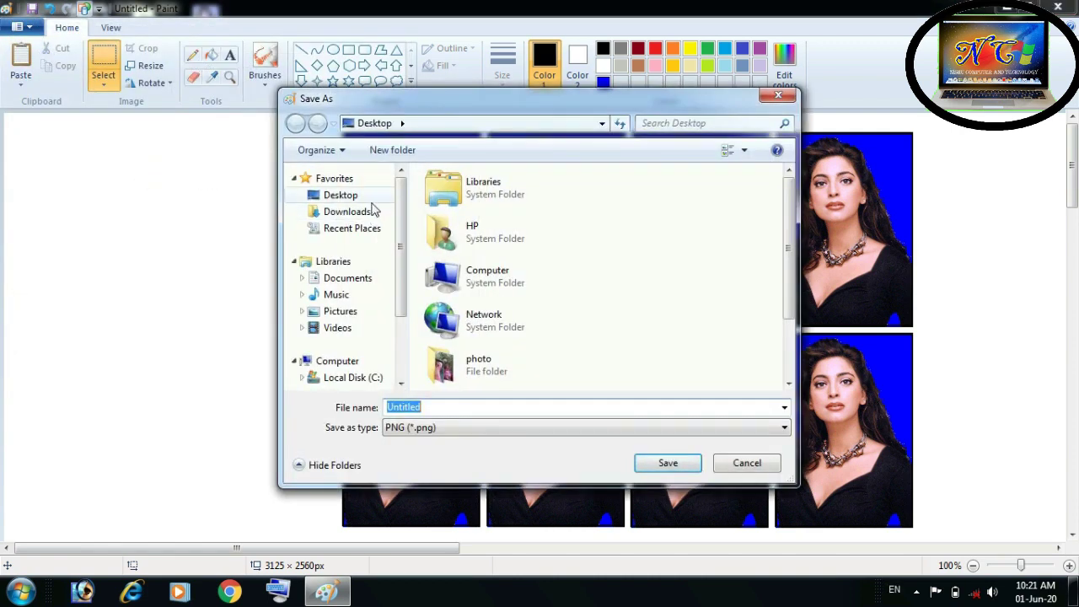
pyautogui.click(371, 196)
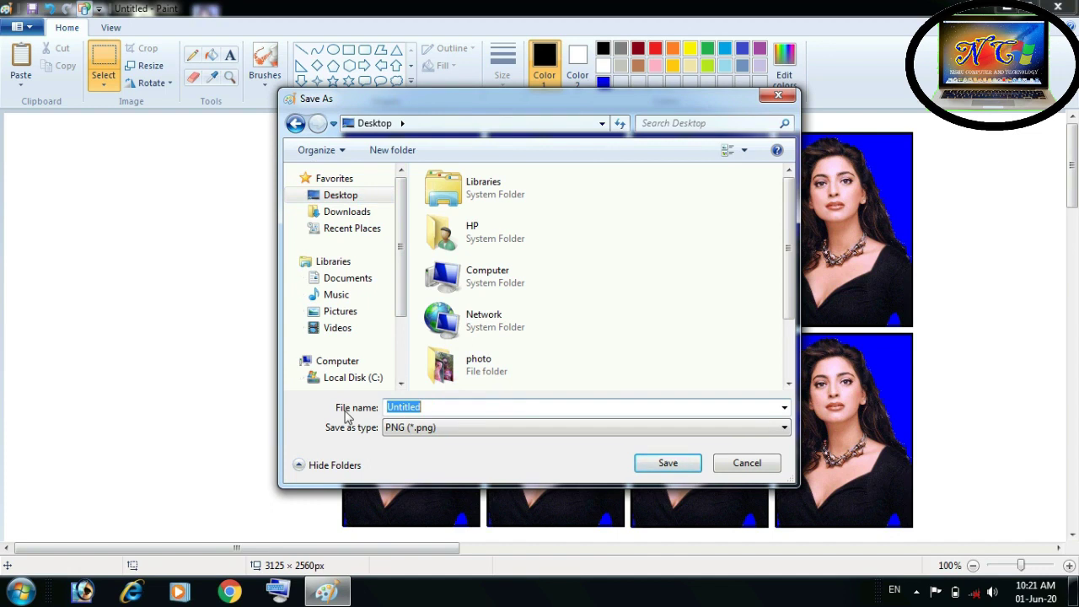
pyautogui.write('pho')
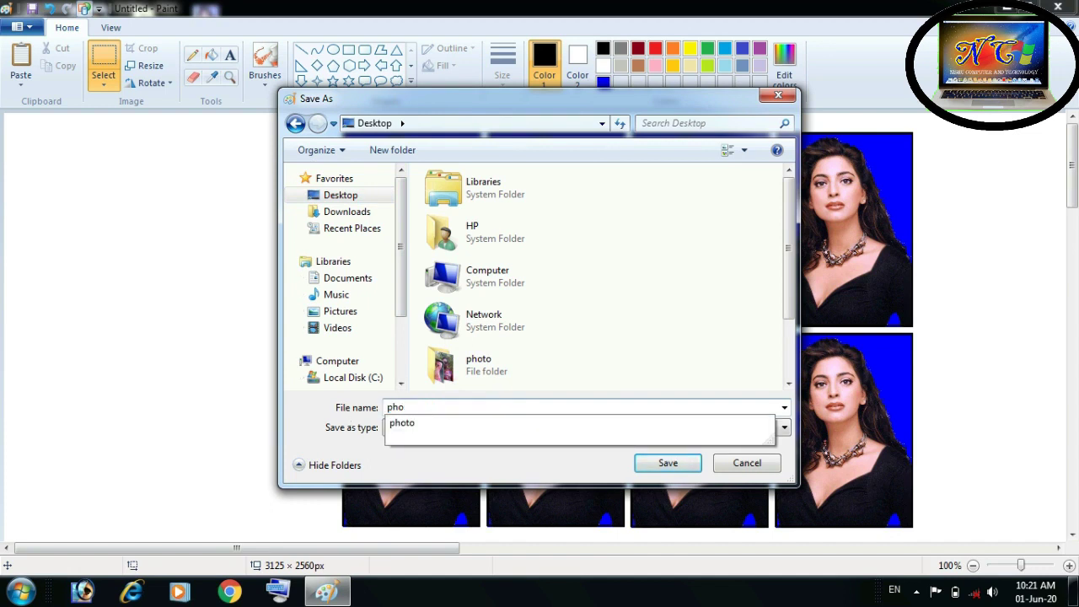
pyautogui.write('to')
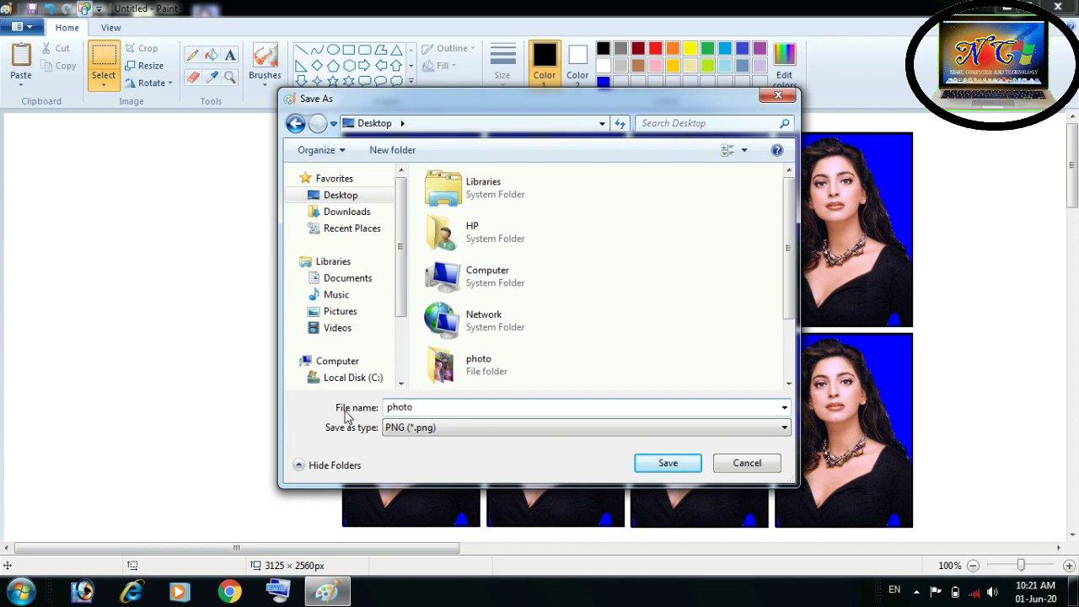
pyautogui.click(689, 467)
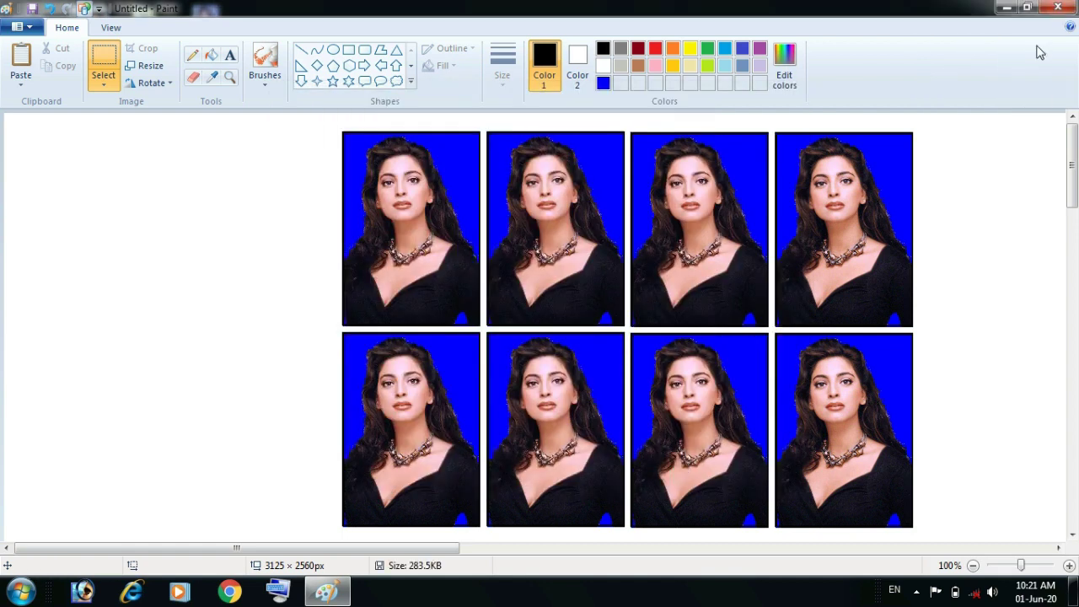